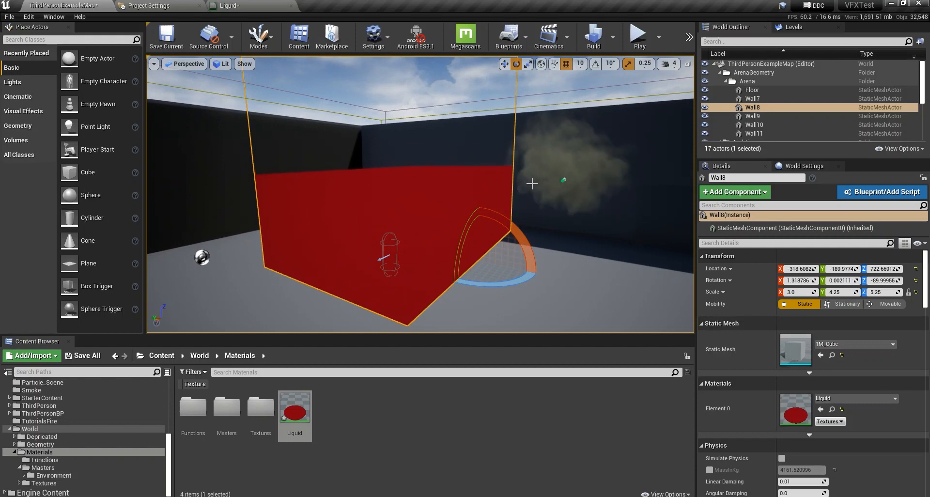
Tilt the red liquid cube Wall8 back and forth, ending at an X rotation of about 4.9°.
key("f")
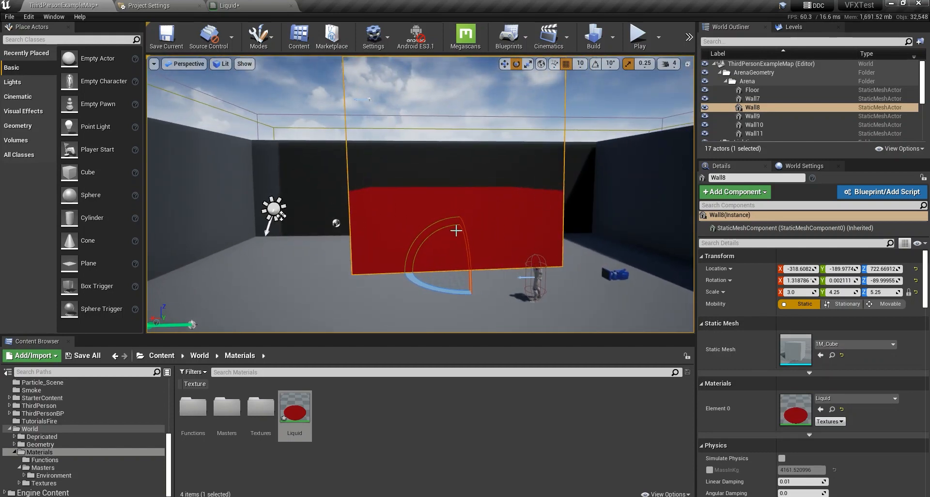
left_click_drag(455, 228, 400, 257)
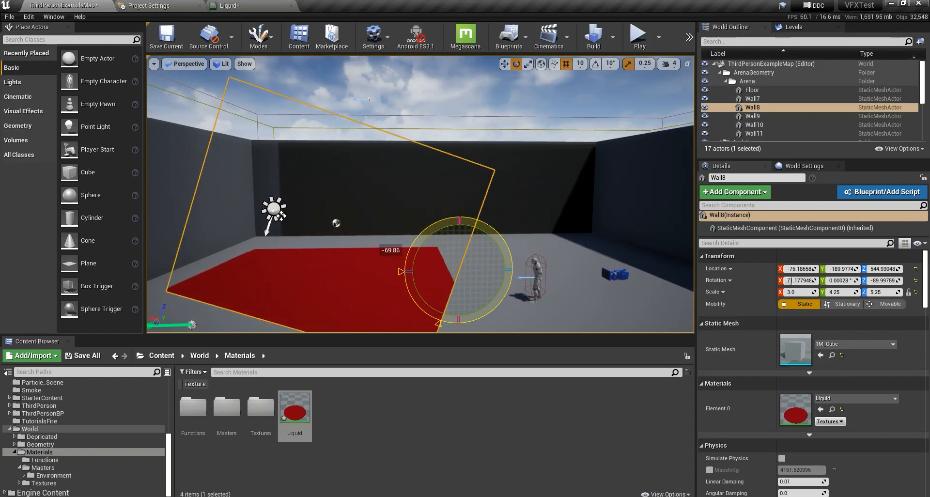
right_click_drag(444, 175, 422, 213)
left_click_drag(474, 147, 491, 133)
right_click_drag(456, 178, 528, 187)
Move the Wall8 liquid cube along the Y axis to about -270.
key("w")
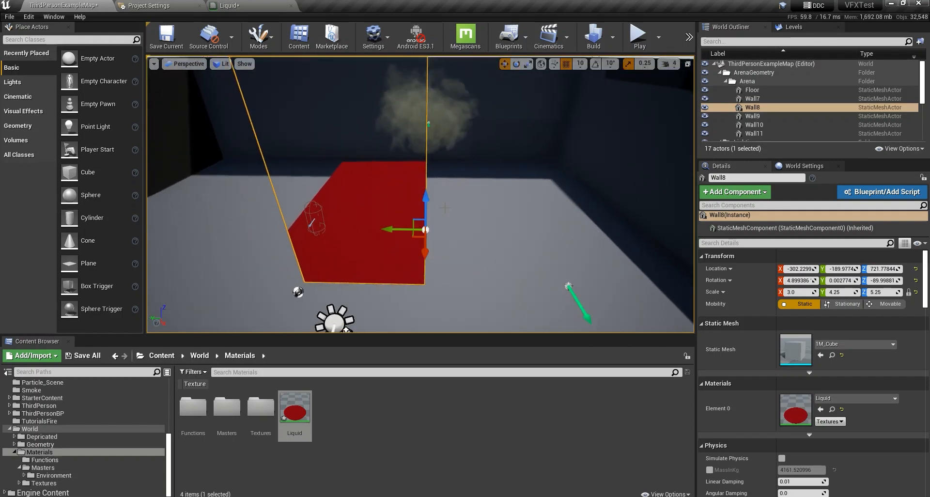
left_click_drag(385, 228, 434, 230)
right_click_drag(433, 230, 283, 201)
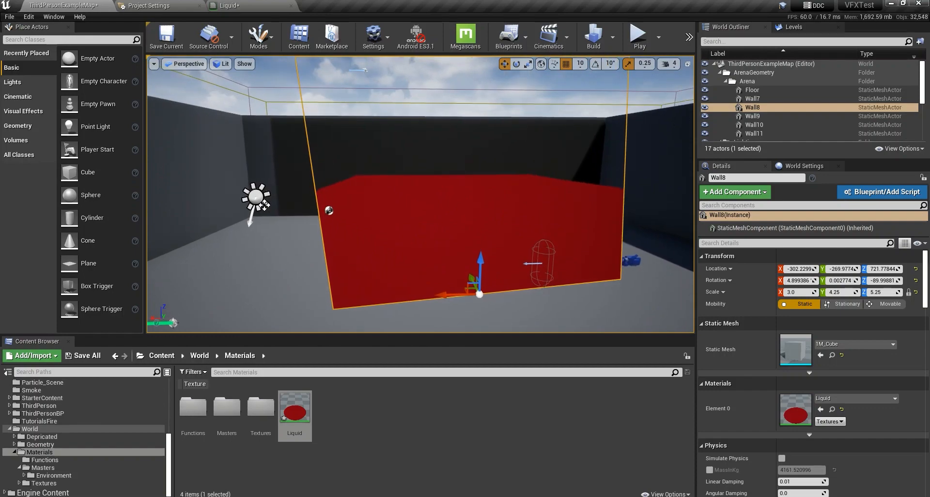
Open the Liquid material applied to Wall8 and review its output node's blend mode, shading model and two-sided settings.
double_click(797, 409)
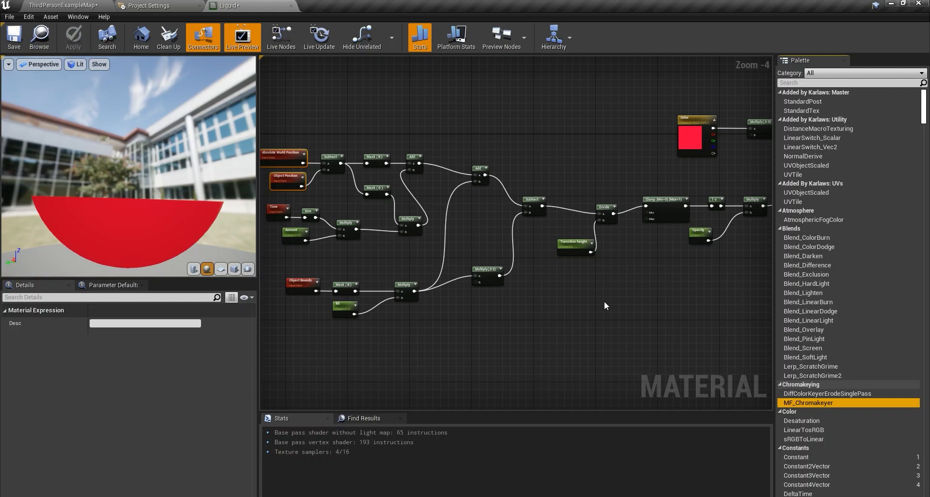
right_click_drag(627, 301, 338, 322)
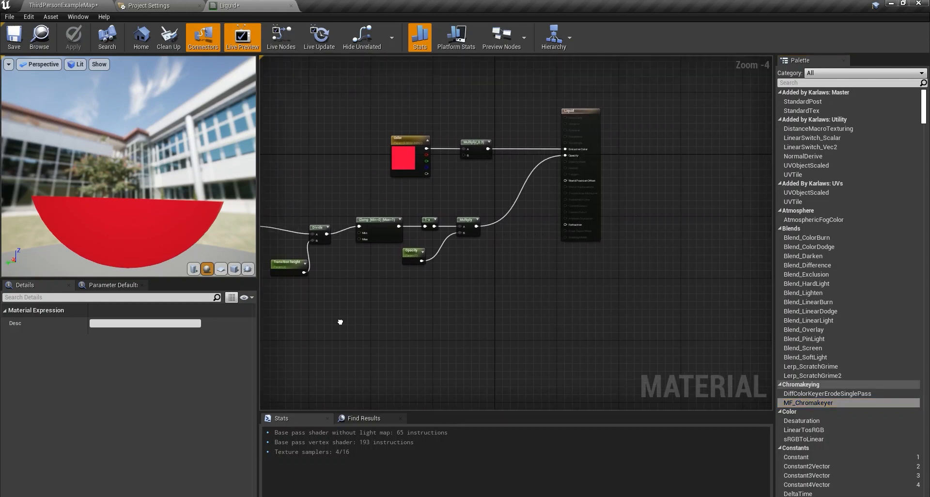
left_click(589, 139)
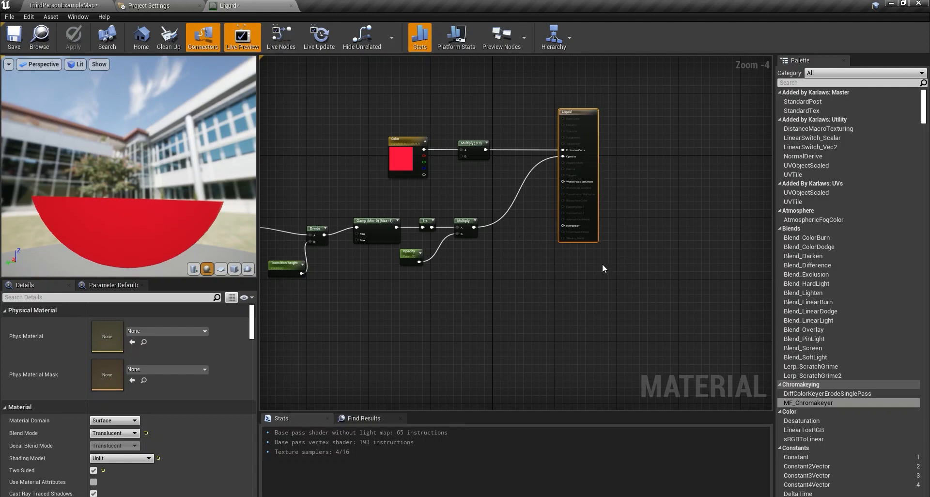
scroll(116, 444, "down", 1)
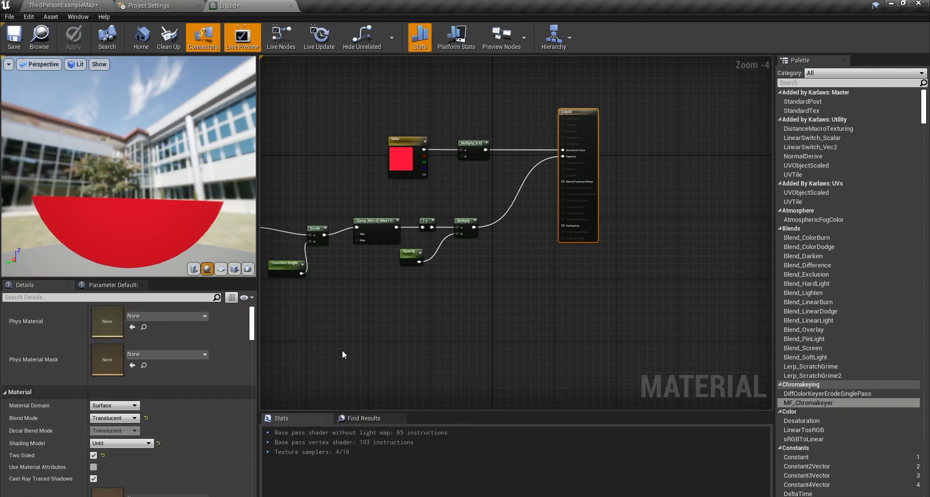
left_click_drag(218, 218, 184, 193)
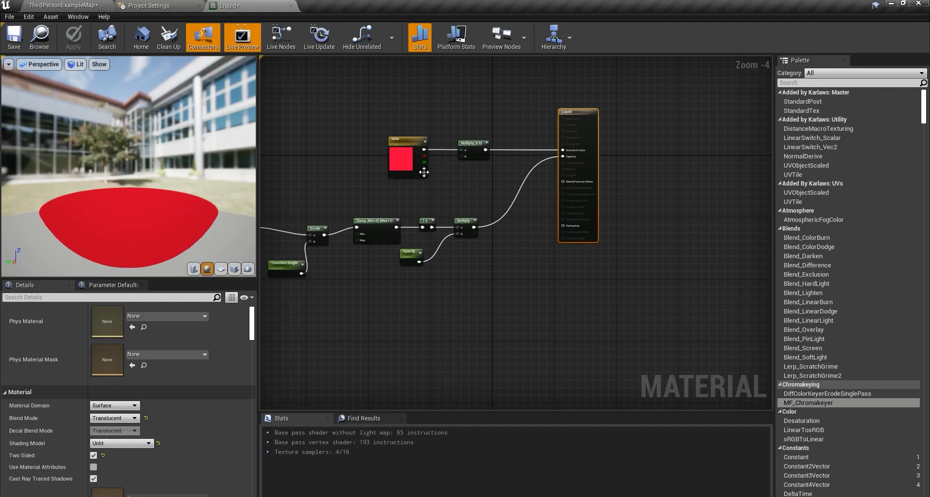
Examine the nodes that subtract Object Position from Absolute World Position and feed the B and G masks.
right_click_drag(423, 173, 770, 126)
scroll(484, 115, "up", 3)
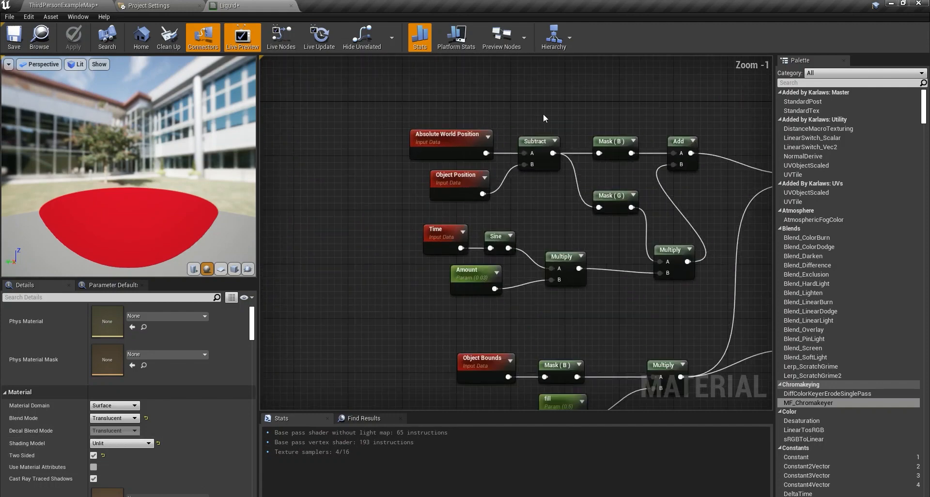
left_click_drag(542, 114, 441, 182)
right_click_drag(513, 136, 440, 185)
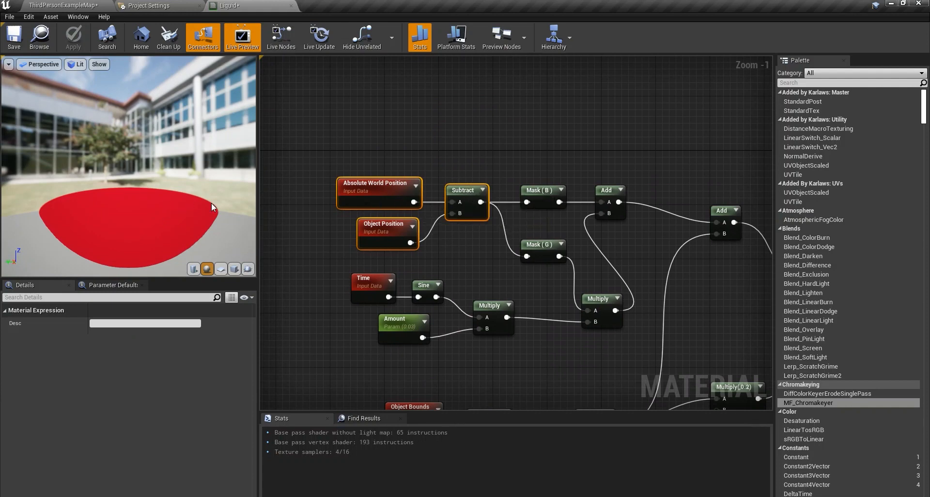
right_click_drag(498, 189, 489, 165)
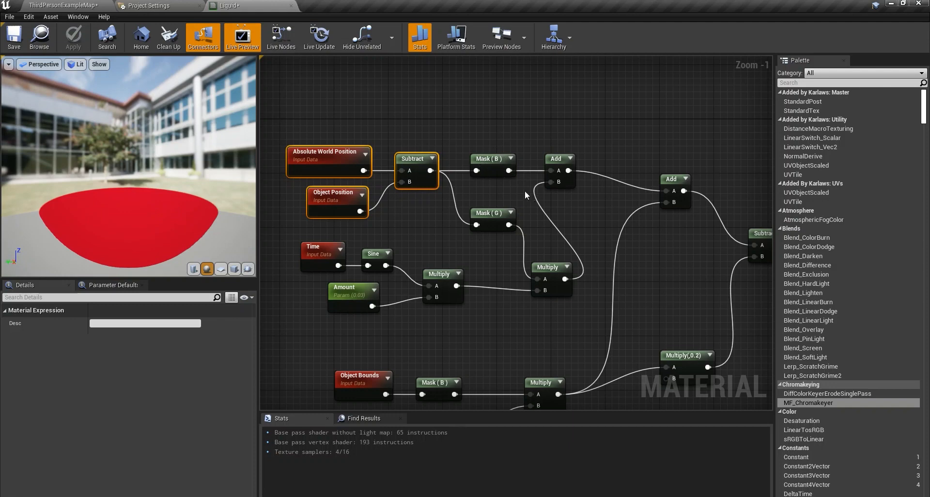
right_click_drag(525, 192, 441, 183)
right_click_drag(478, 228, 508, 218)
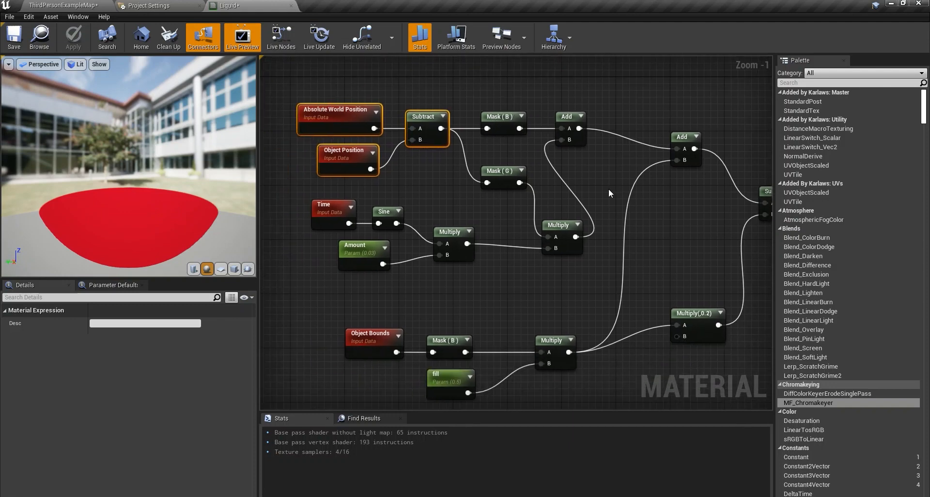
Examine how the Time, Sine and Amount nodes combine with the position nodes and the Object Bounds and fill branch.
left_click_drag(608, 188, 310, 282)
left_click_drag(606, 196, 313, 289)
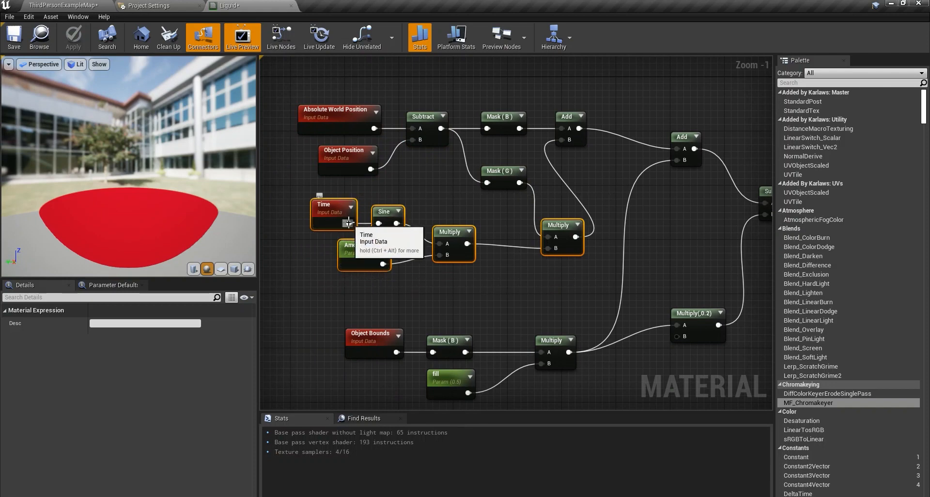
right_click_drag(407, 181, 440, 210)
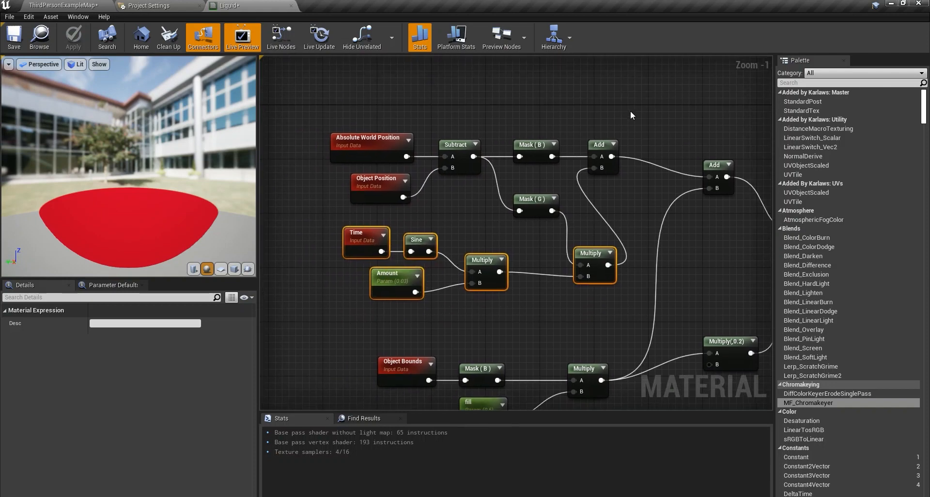
left_click_drag(486, 95, 339, 199)
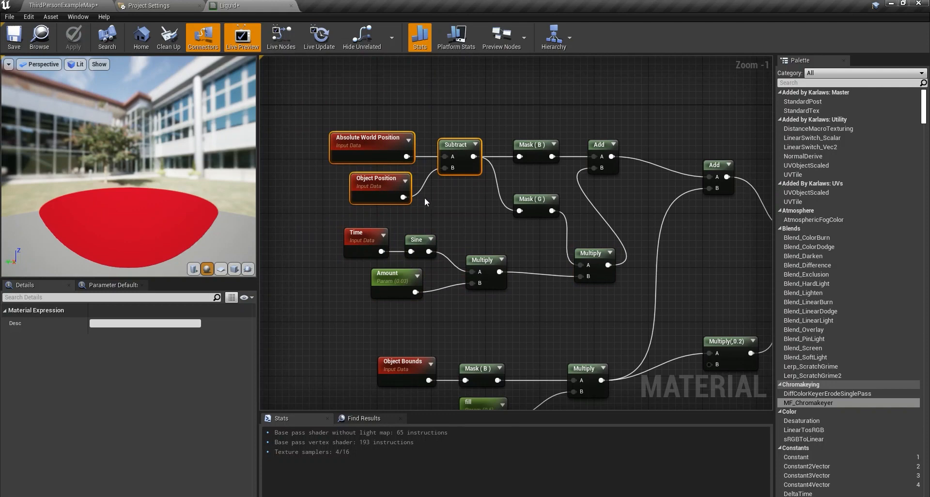
scroll(437, 220, "down", 1)
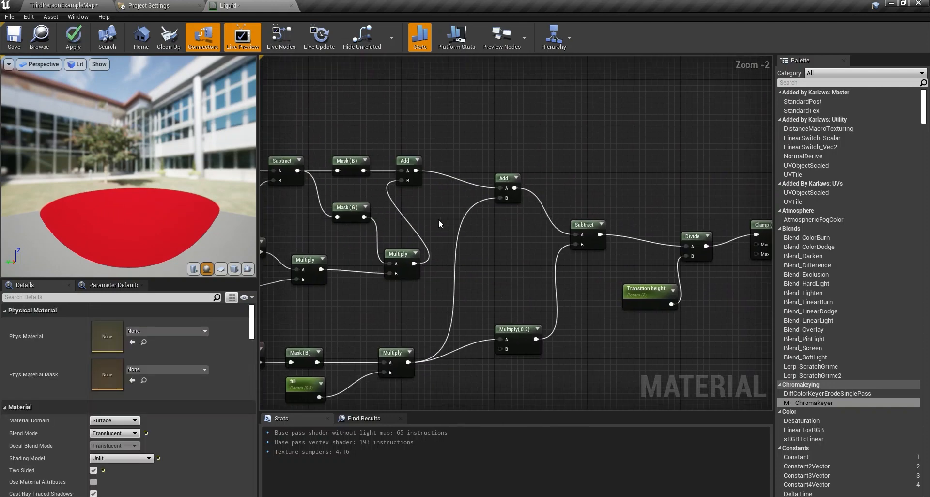
right_click_drag(438, 309, 492, 247)
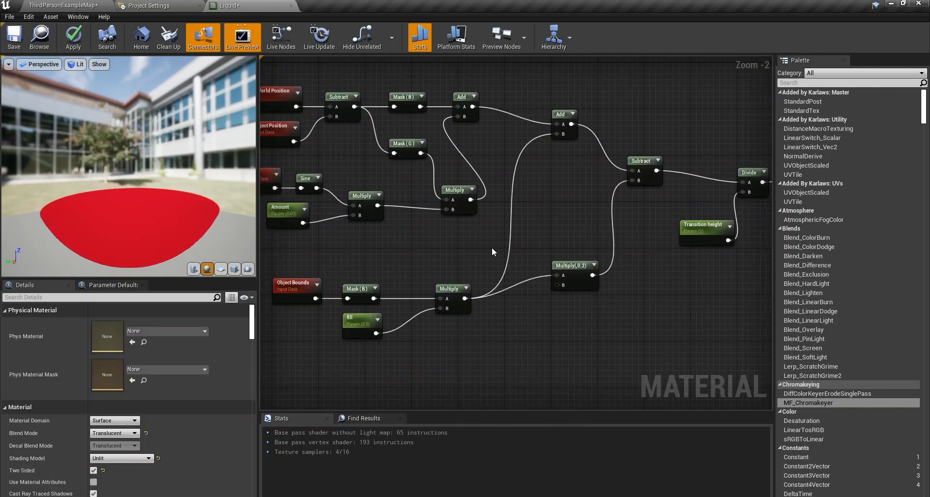
scroll(493, 248, "down", 1)
right_click_drag(477, 201, 518, 213)
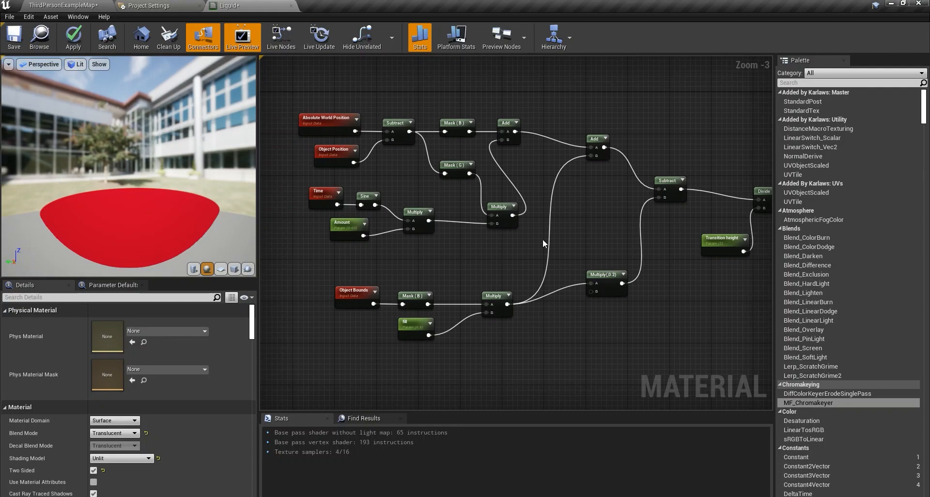
Preview the output of the Subtract node fed by Absolute World Position and Object Position.
right_click_drag(406, 179, 468, 202)
right_click(458, 147)
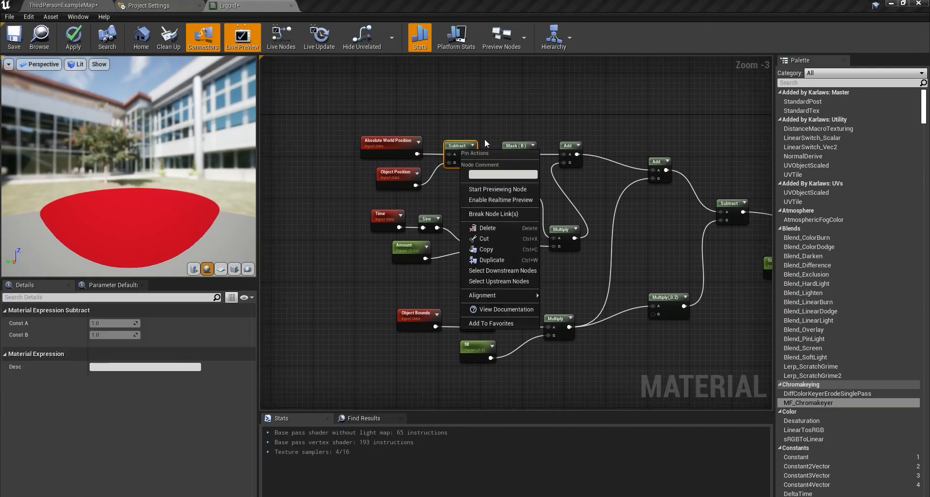
left_click(494, 185)
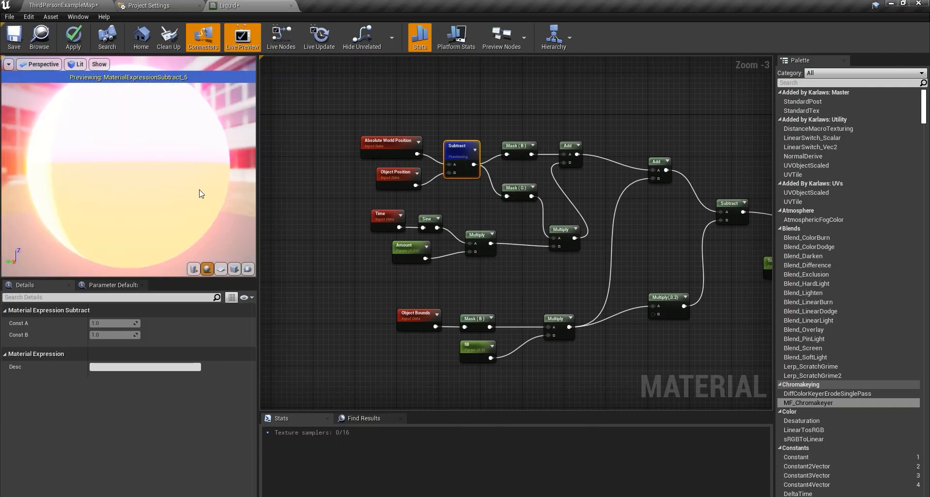
mouse_move(199, 190)
left_mouse_down()
mouse_move(242, 194)
mouse_move(186, 190)
left_mouse_up()
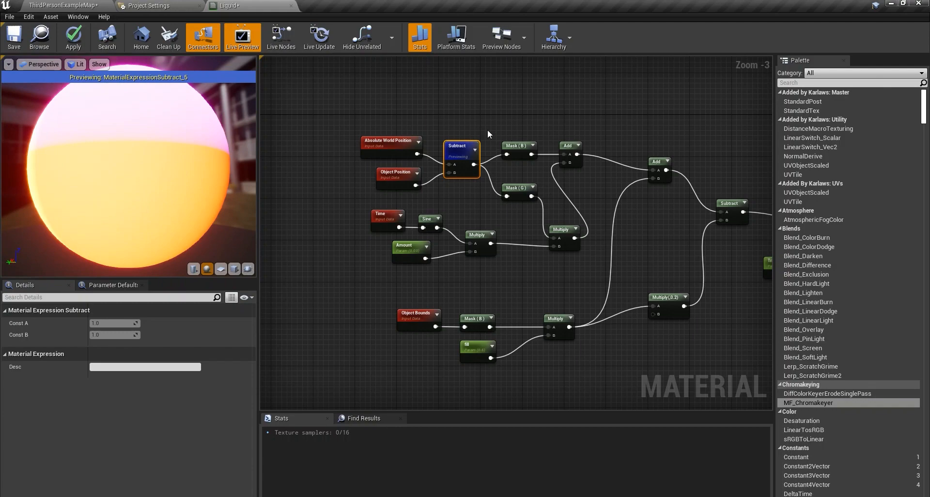
Preview the output of the Mask (B) node connected to the position Subtract node.
left_click(508, 147)
right_click(520, 146)
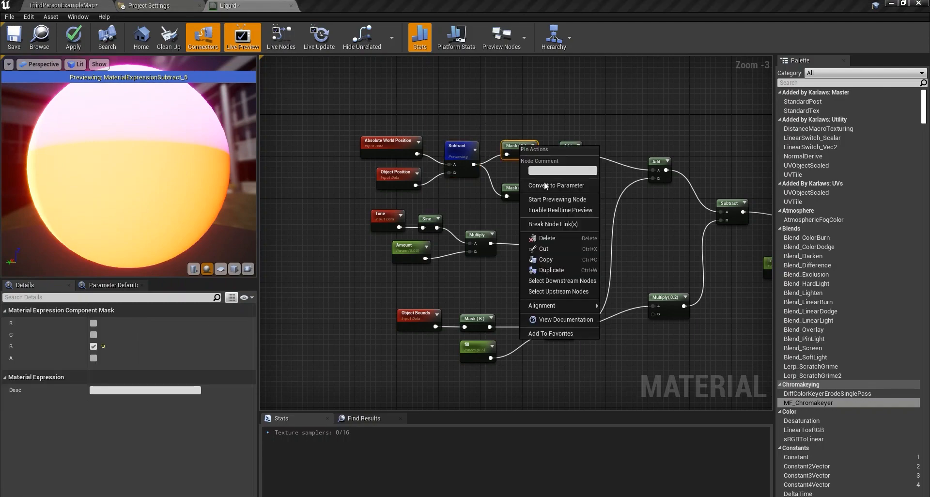
left_click(557, 199)
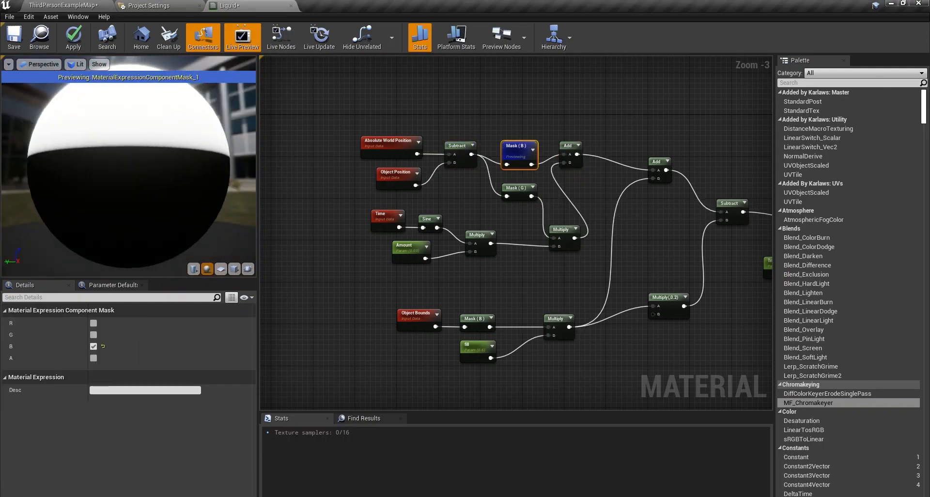
mouse_move(200, 199)
left_mouse_down()
mouse_move(170, 155)
mouse_move(183, 203)
mouse_move(201, 204)
mouse_move(193, 179)
mouse_move(199, 183)
left_mouse_up()
Preview the output of the Mask (G) node and stop previewing it after checking the graph.
right_click(517, 193)
left_click(558, 246)
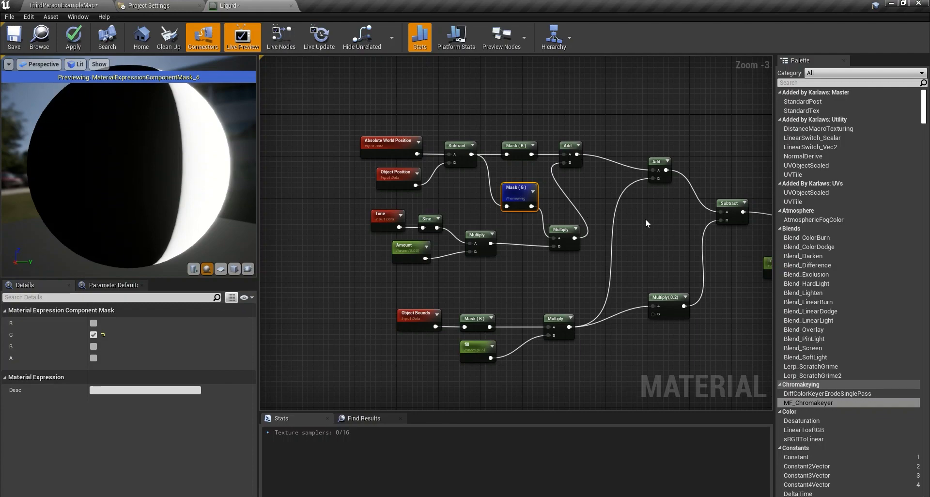
right_click_drag(646, 219, 424, 165)
right_click_drag(523, 206, 467, 246)
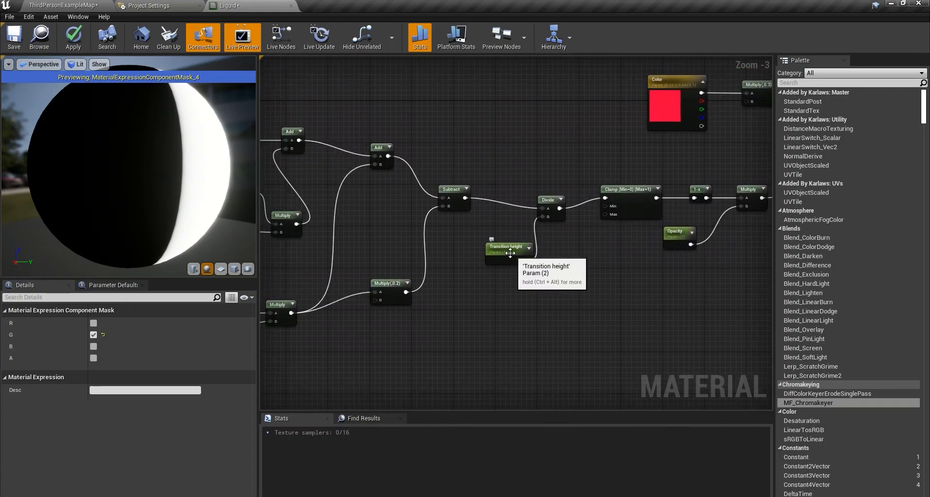
right_click_drag(527, 261, 765, 283)
right_click(466, 200)
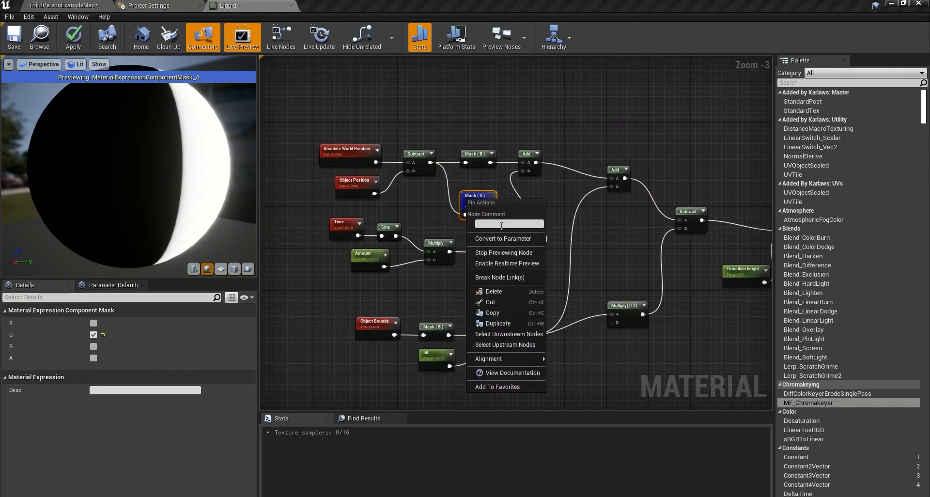
left_click(506, 252)
Inspect the Transition height parameter's properties and move the Divide node slightly up.
right_click_drag(608, 246, 299, 206)
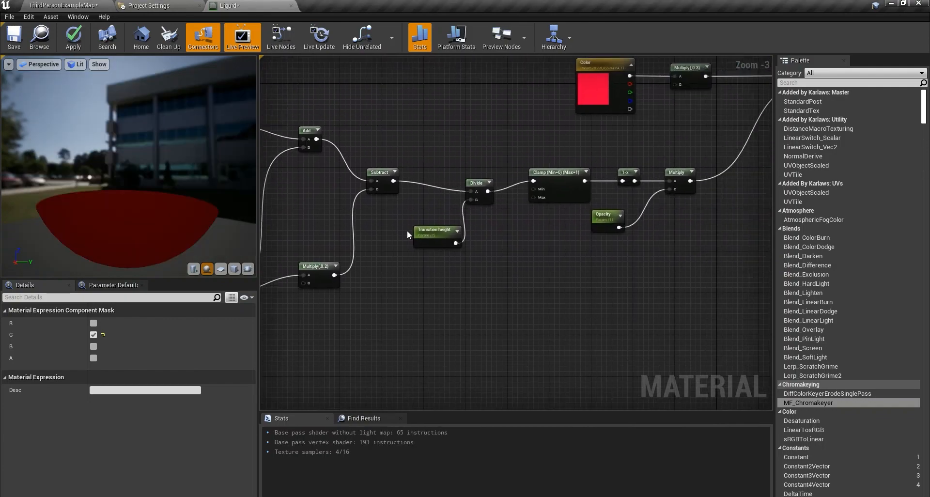
left_click(439, 241)
scroll(438, 242, "up", 3)
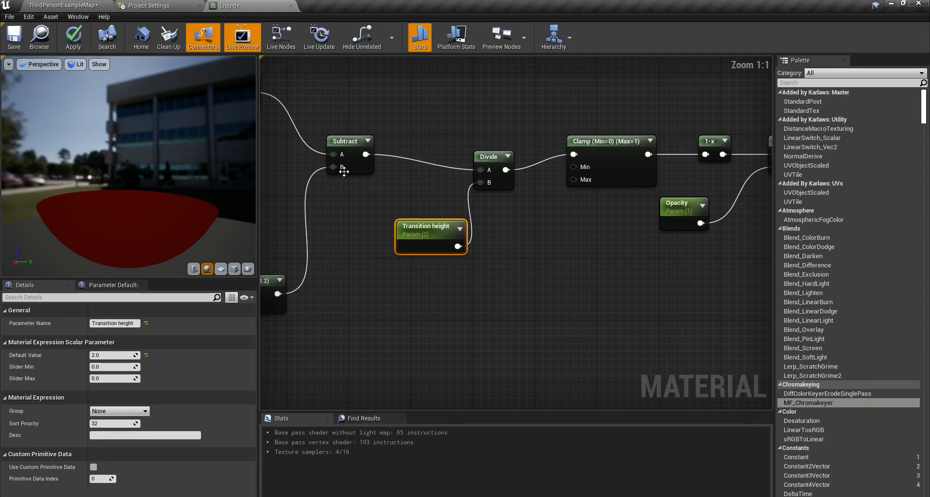
left_click_drag(497, 158, 503, 150)
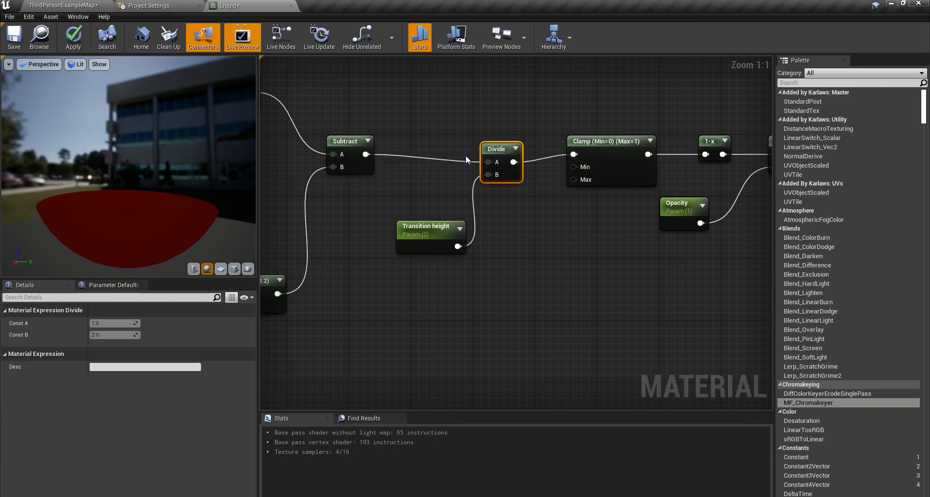
Try a default value of 5 for the Transition height parameter and raise it to 50, checking the liquid's edge up close.
right_click_drag(403, 264, 519, 222)
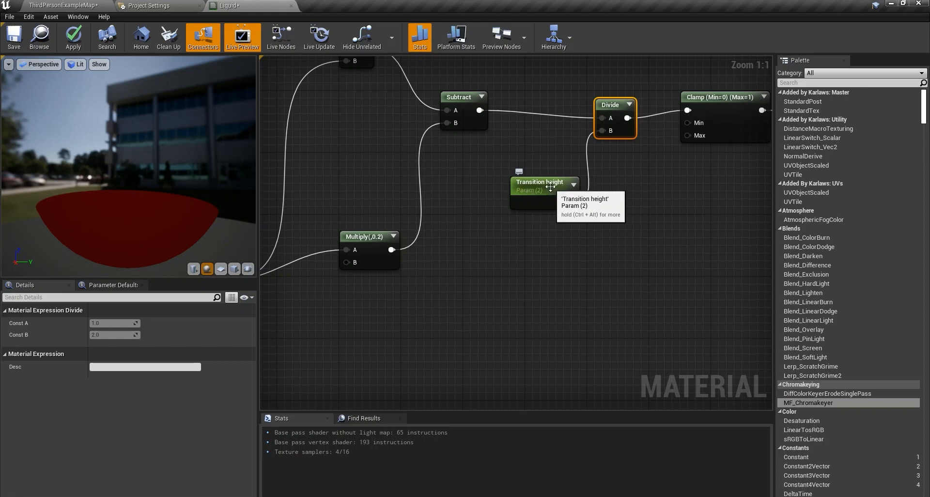
scroll(146, 218, "up", 5)
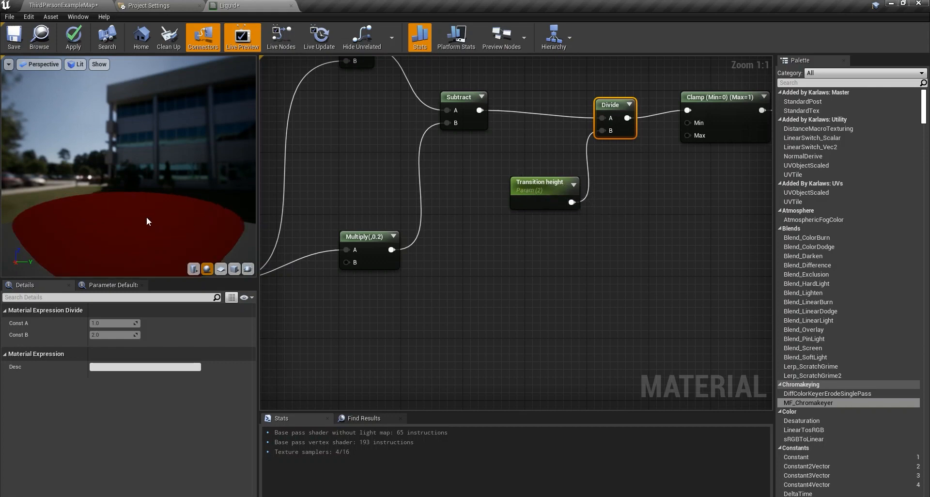
left_click_drag(138, 223, 116, 208)
mouse_move(126, 220)
right_mouse_down()
mouse_move(126, 211)
mouse_move(125, 237)
right_mouse_up()
left_click(538, 184)
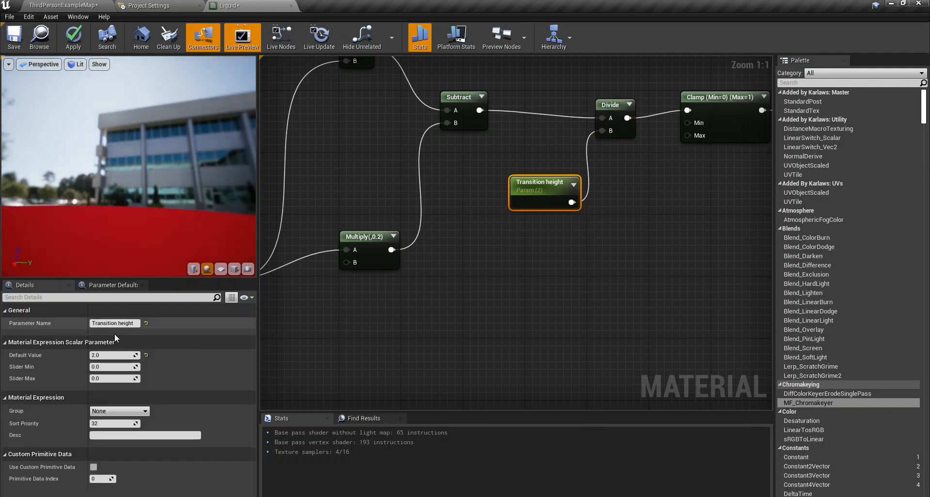
left_click(108, 355)
type("5")
key("Return")
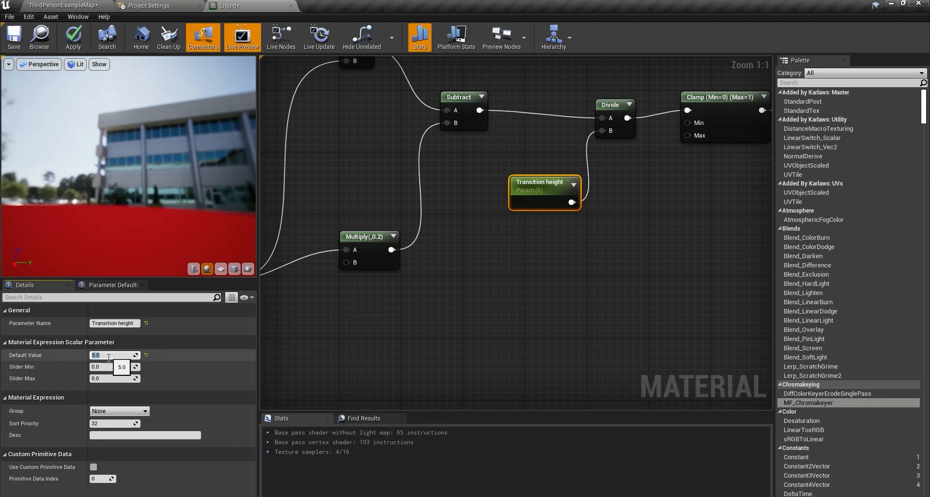
type("50")
key("Return")
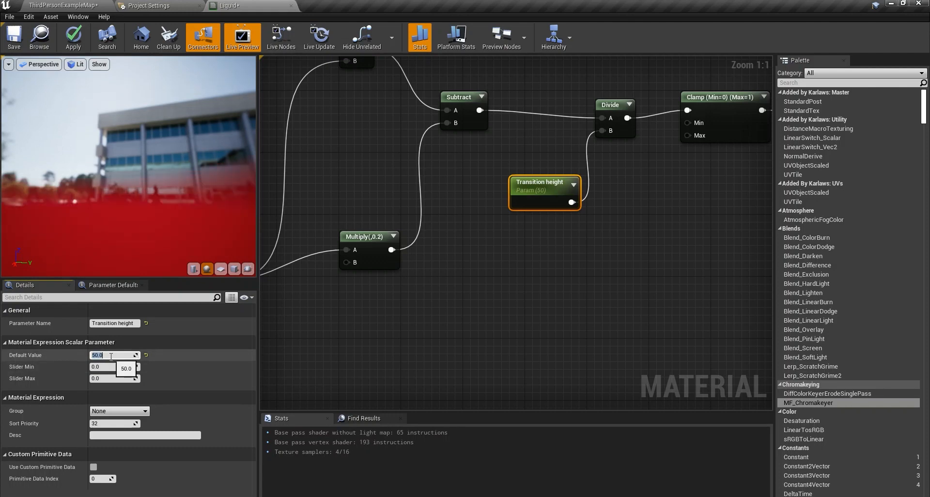
Try default values of 20 and 5 for the Transition height parameter, and set it to 2.
type("20")
key("Return")
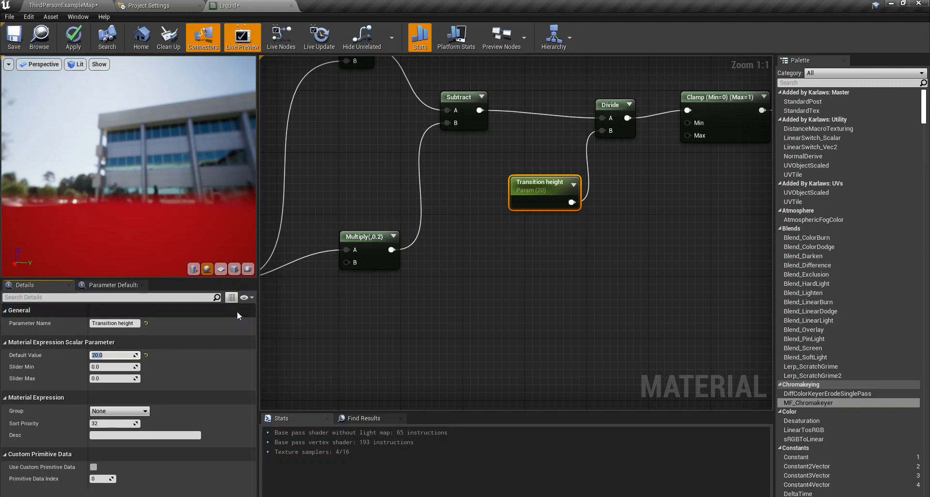
type("5")
key("Return")
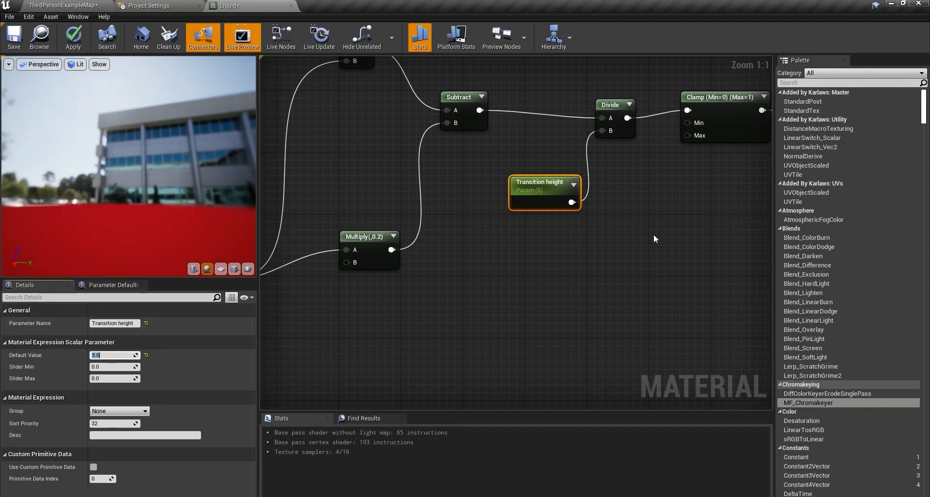
type("2")
key("Return")
right_click_drag(654, 238, 614, 257)
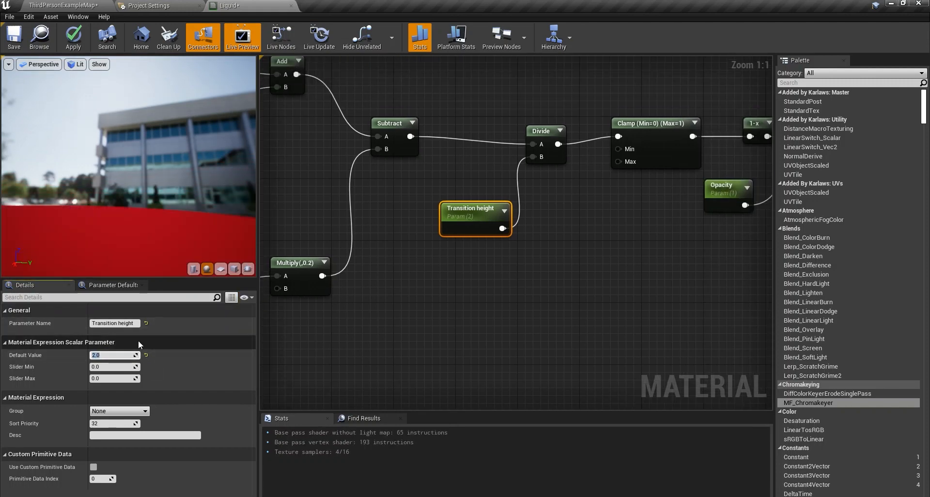
right_click_drag(617, 250, 416, 295)
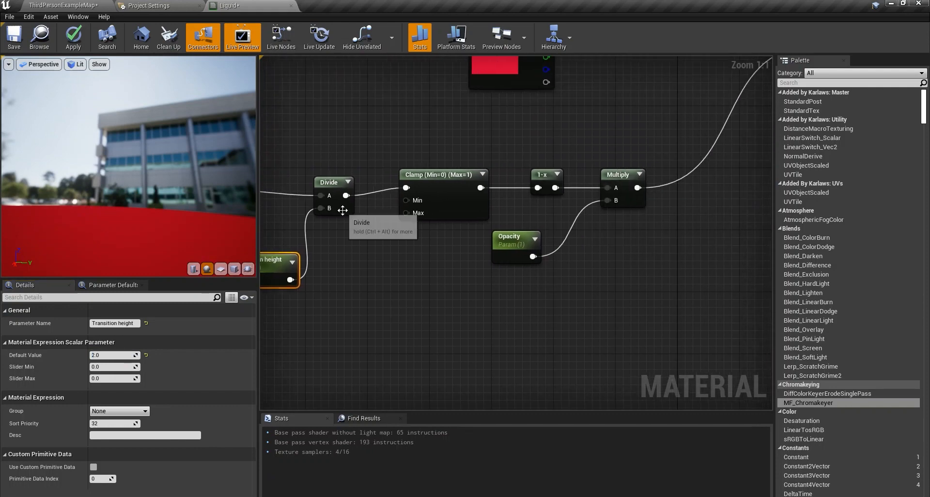
Preview the output of the Divide node fed by Transition height and inspect it around the preview sphere.
right_click_drag(341, 208, 411, 160)
right_click(410, 133)
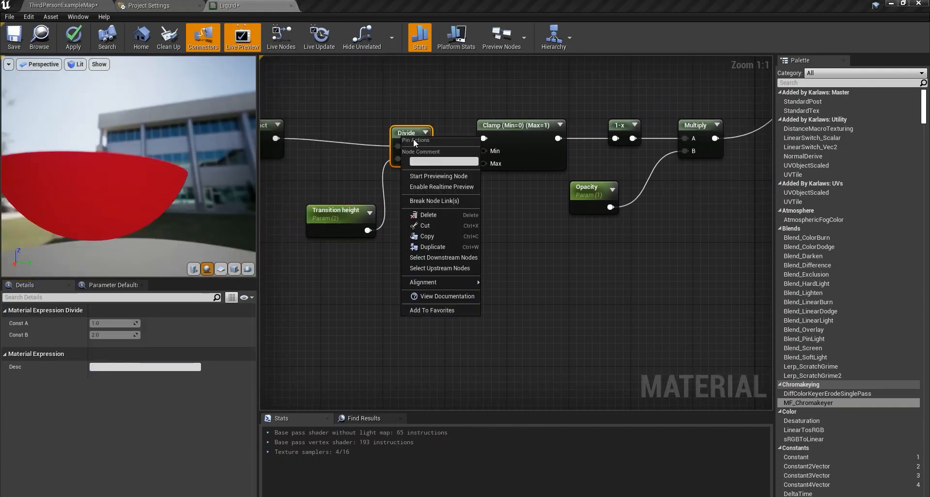
left_click(426, 187)
left_click_drag(135, 179, 29, 179)
scroll(137, 186, "down", 5)
scroll(140, 178, "up", 4)
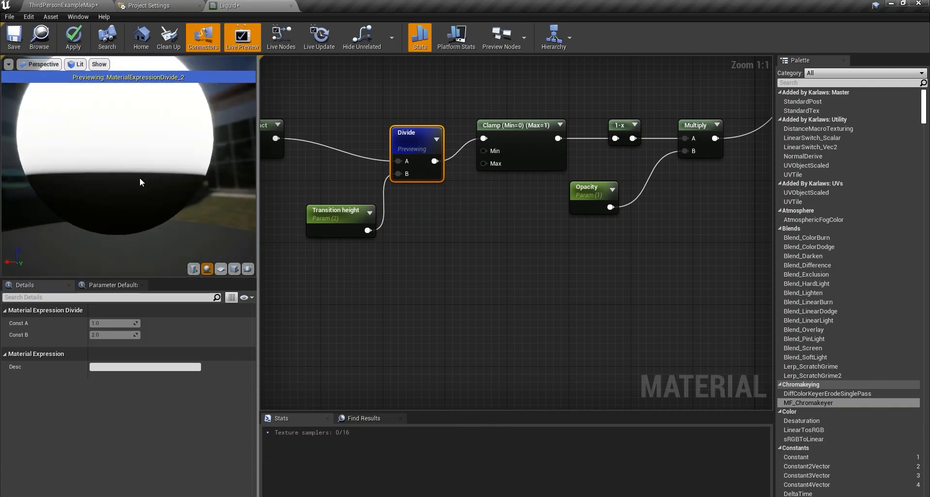
mouse_move(147, 138)
left_mouse_down()
mouse_move(139, 165)
mouse_move(156, 151)
left_mouse_up()
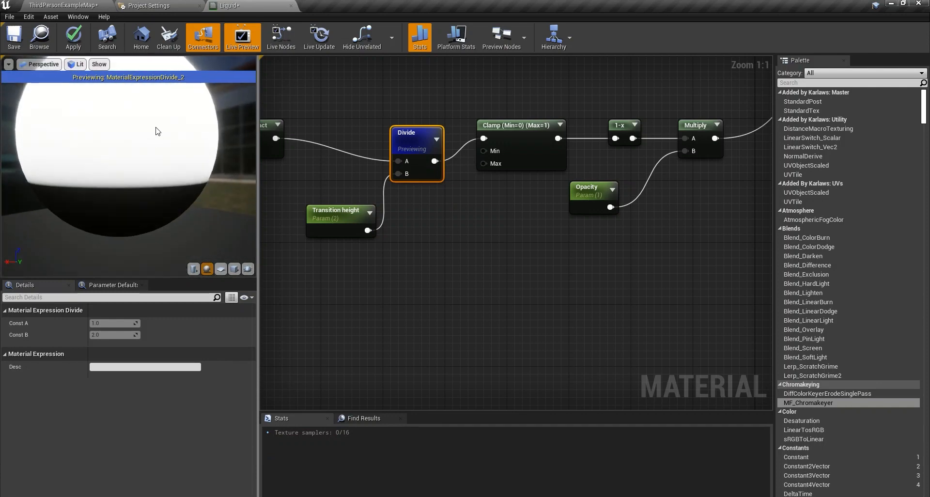
mouse_move(156, 128)
middle_mouse_down()
mouse_move(148, 135)
mouse_move(157, 121)
middle_mouse_up()
key("f")
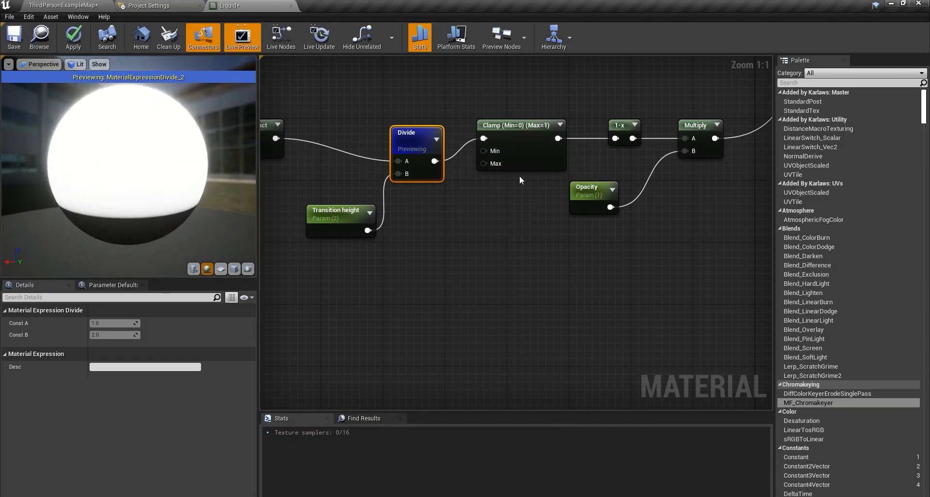
Examine the chain of Clamp, 1-x and Multiply with the Opacity parameter, and the Color branch, up to the Liquid material's inputs.
right_click_drag(568, 112, 396, 145)
mouse_move(185, 196)
left_mouse_down()
mouse_move(165, 181)
mouse_move(191, 179)
left_mouse_up()
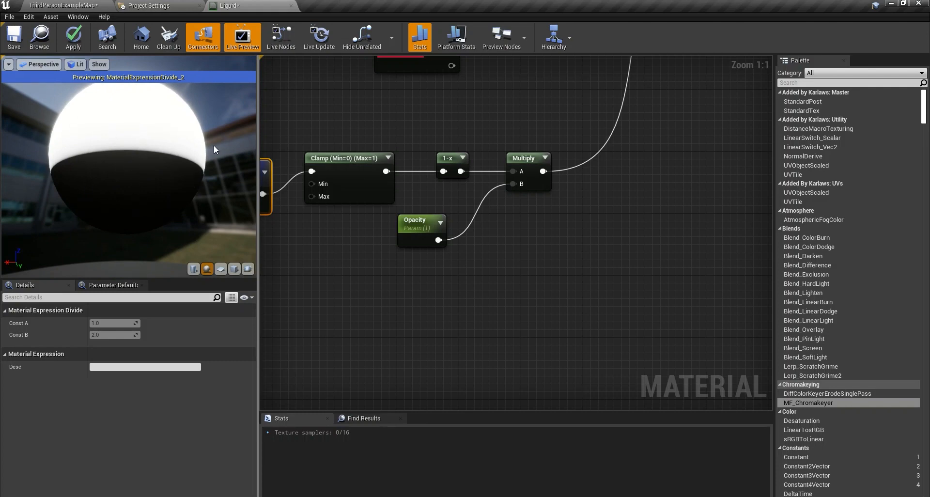
left_click_drag(213, 144, 106, 167)
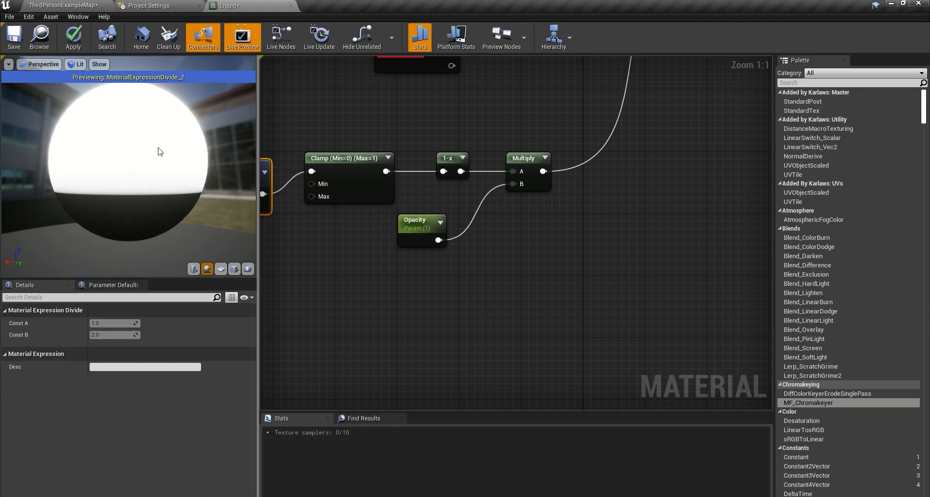
right_click_drag(590, 151, 476, 330)
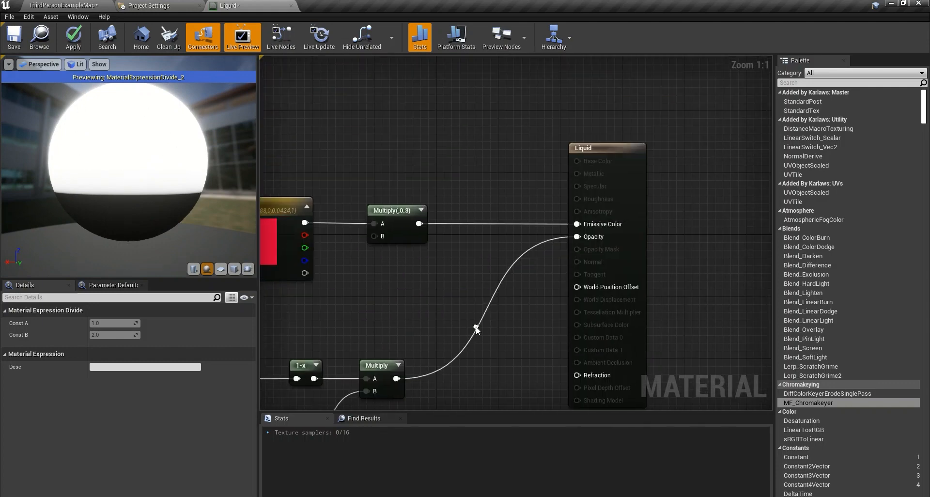
right_click_drag(447, 300, 552, 240)
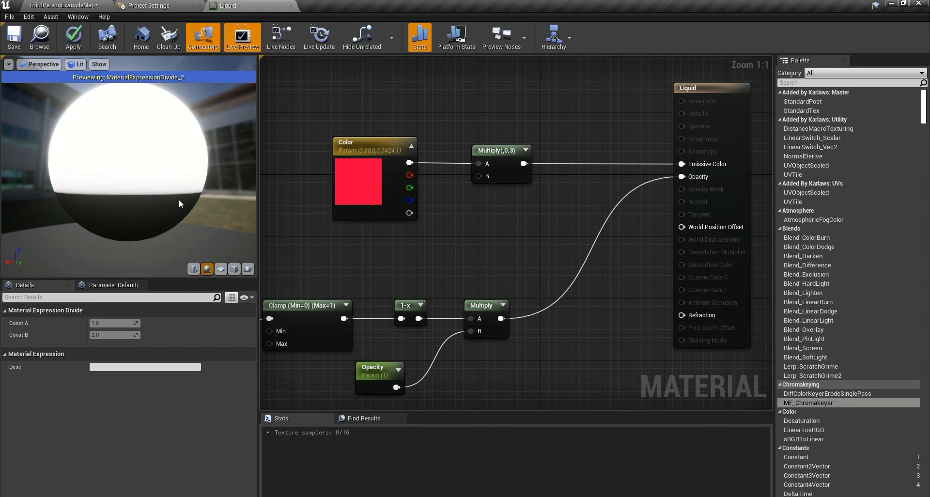
right_click_drag(384, 279, 469, 188)
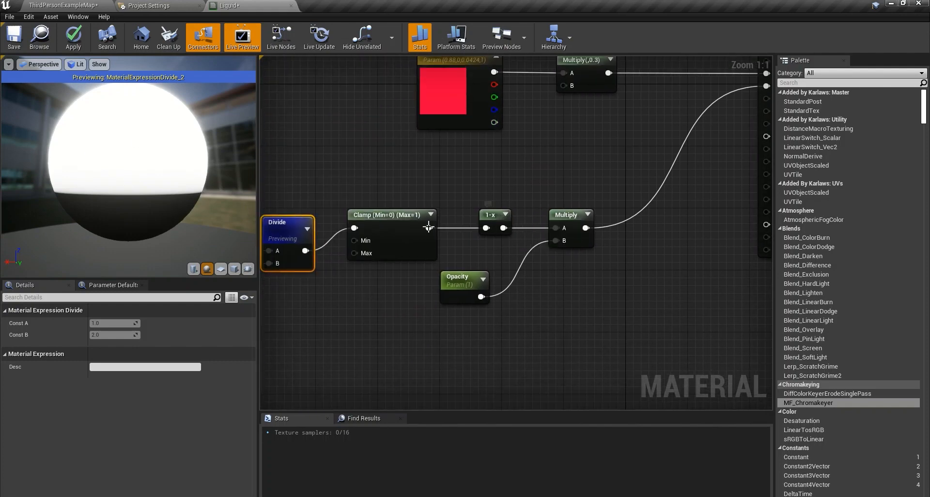
right_click_drag(473, 296, 482, 206)
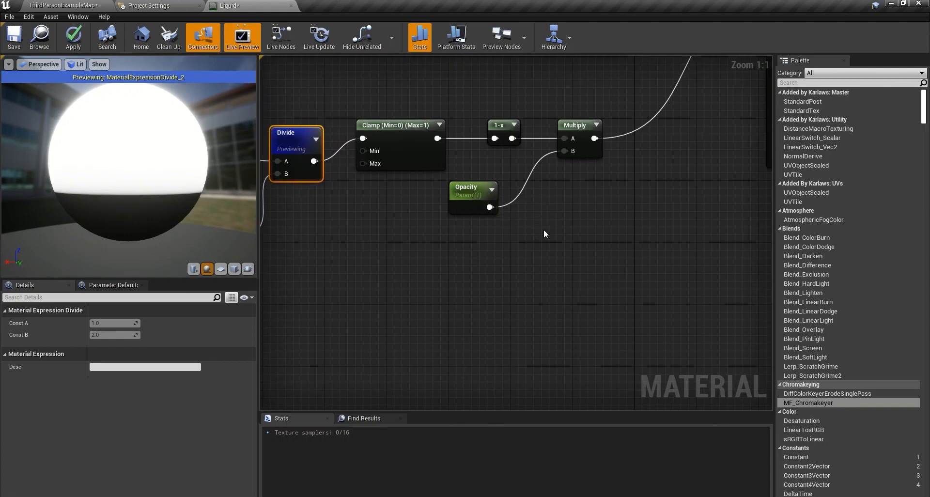
right_click_drag(573, 188, 477, 278)
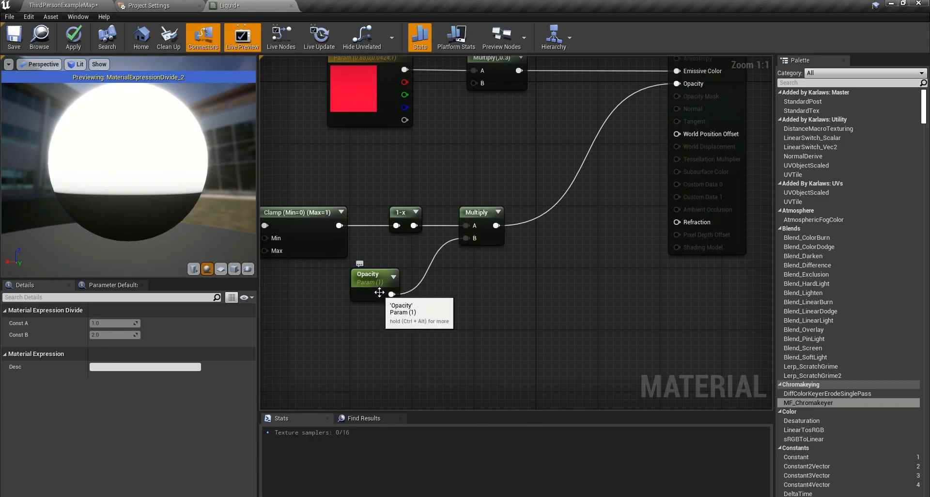
right_click_drag(472, 278, 454, 252)
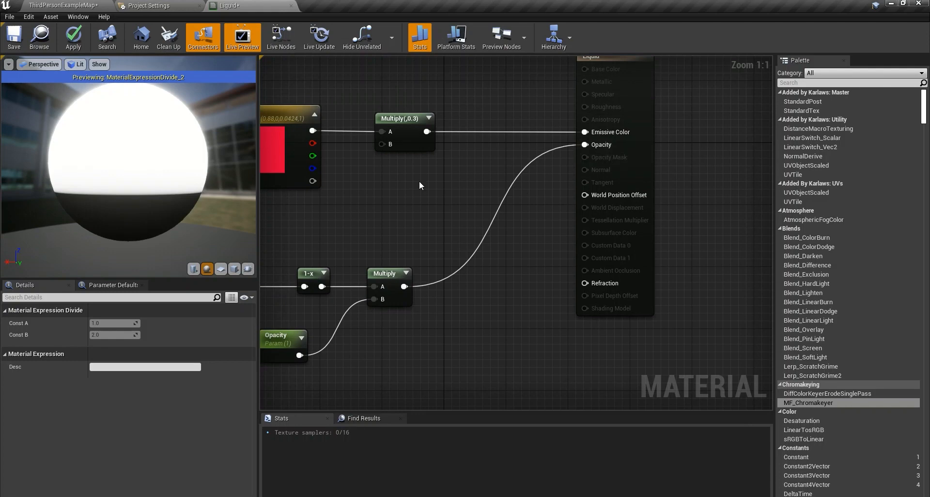
right_click_drag(458, 194, 526, 186)
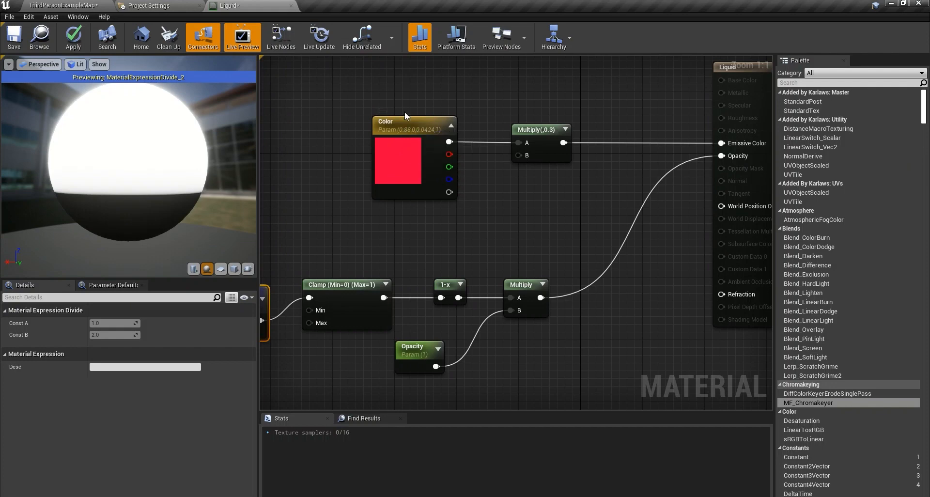
Place a Constant3Vector node above the Color parameter, check its available actions, and delete the node.
right_click_drag(404, 37, 403, 132)
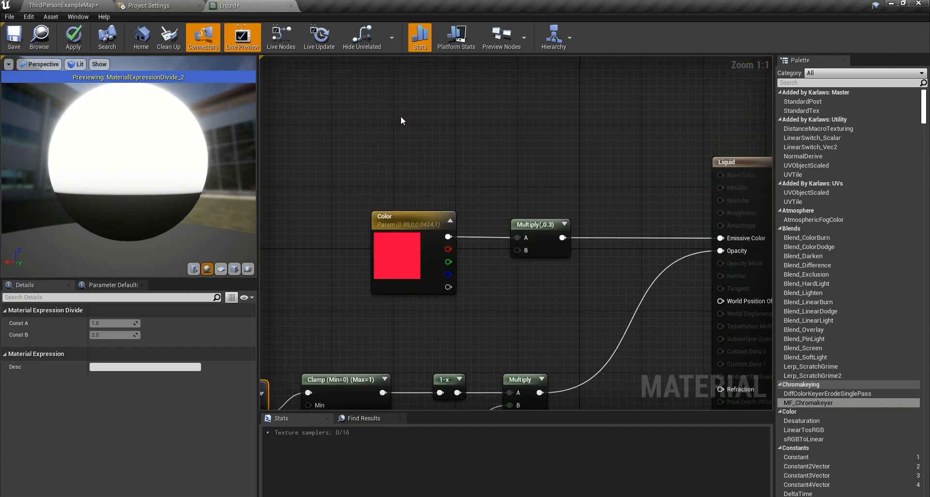
right_click(401, 120)
left_click(406, 103)
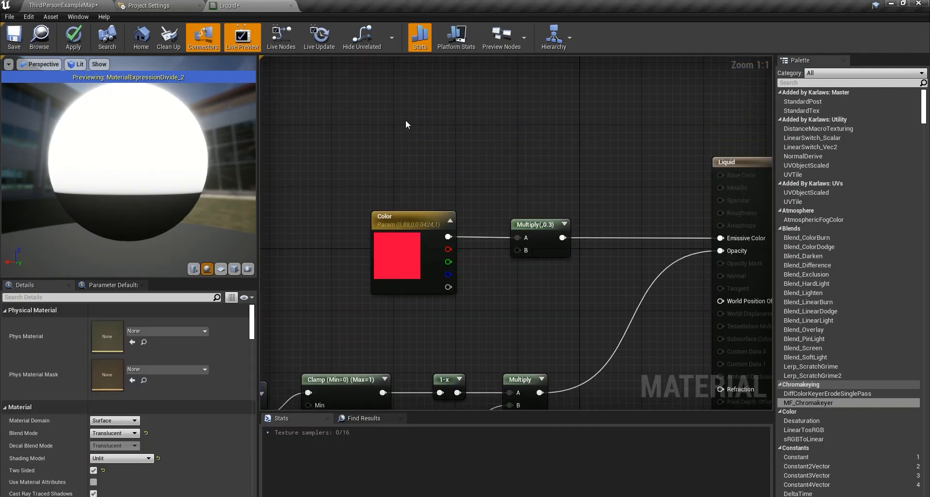
key("3")
left_click(405, 114)
right_click(426, 114)
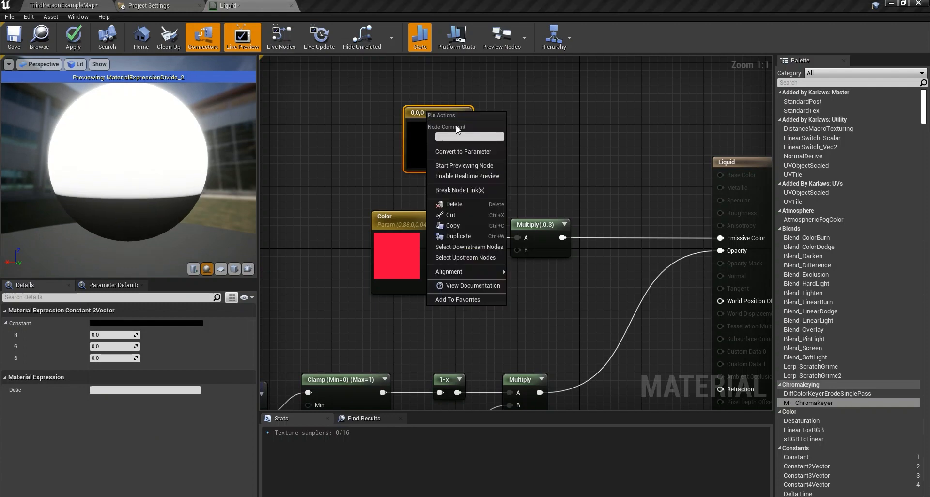
left_click(528, 141)
left_click(437, 130)
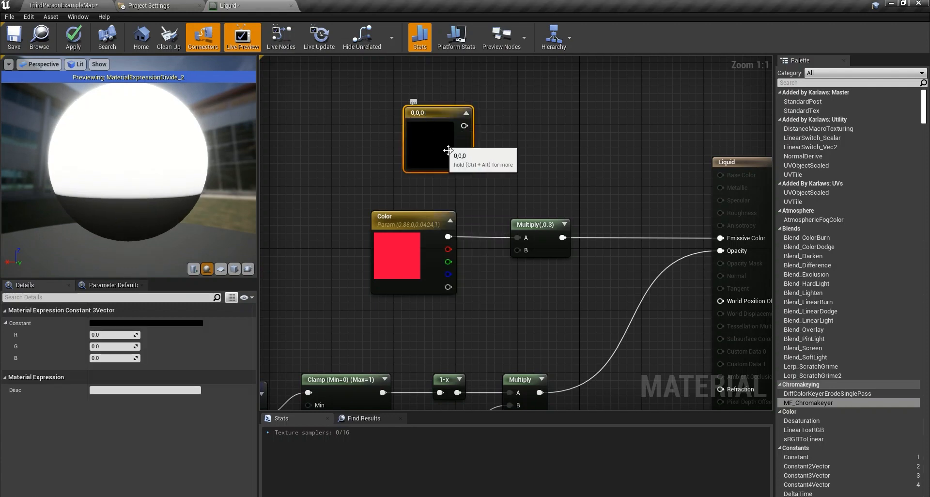
key("Delete")
Place a new Multiply node in the empty area above the Color parameter and delete it.
right_click_drag(516, 167, 472, 174)
key("m")
left_click(416, 111)
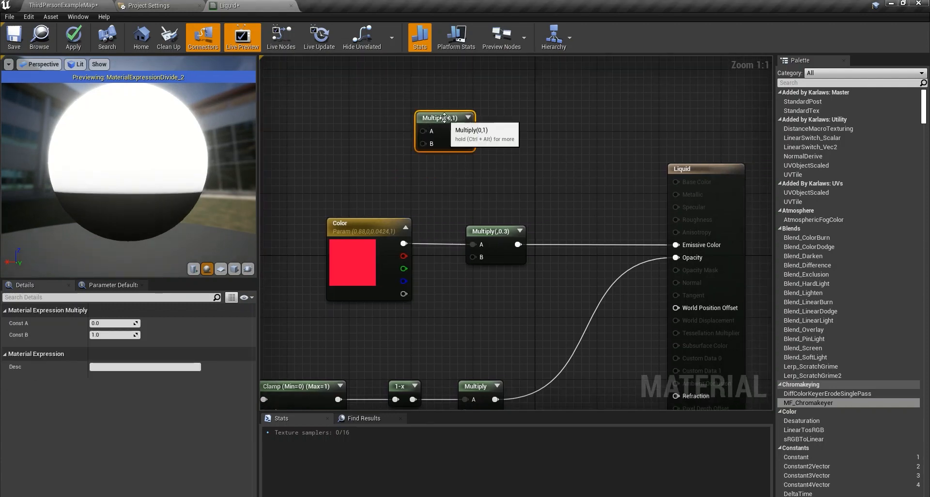
key("Delete")
Apply the material changes and view the liquid on the wall in the ThirdPersonExampleMap level.
right_click_drag(576, 255, 519, 200)
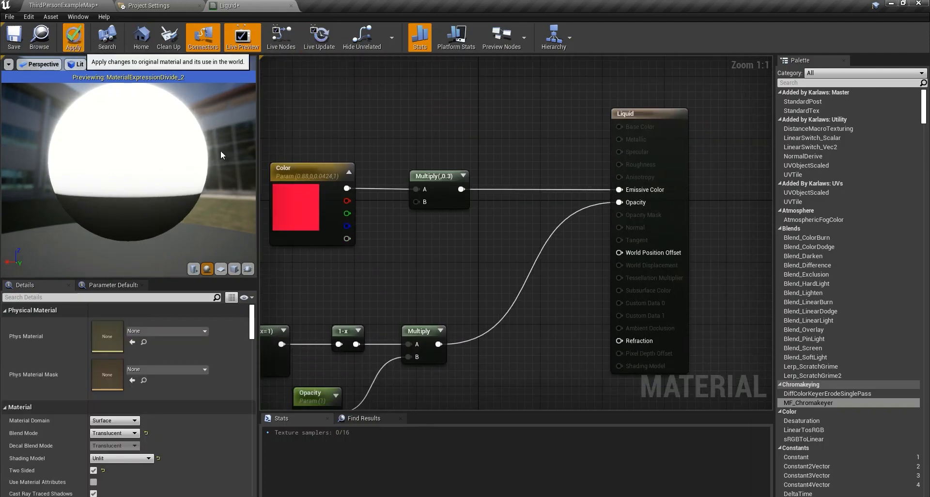
left_click(73, 38)
left_click(71, 7)
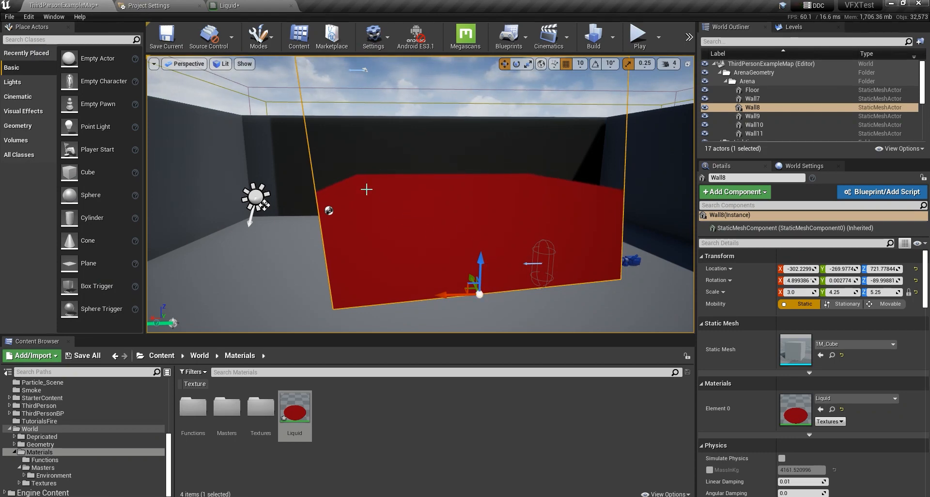
right_click_drag(391, 229, 426, 228)
In the Liquid material, preview the Sine node's output on a plane mesh, and reposition the Sine node and its Multiply node.
left_click(230, 7)
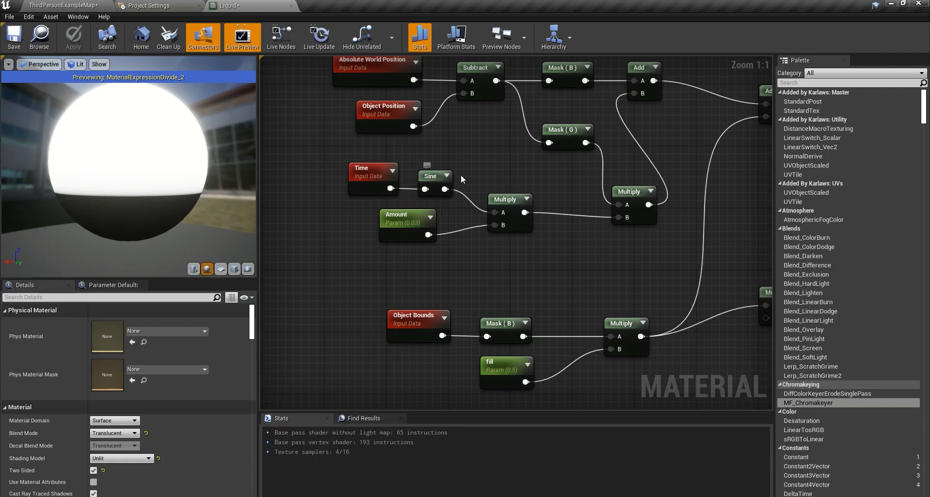
right_click(433, 176)
left_click(469, 221)
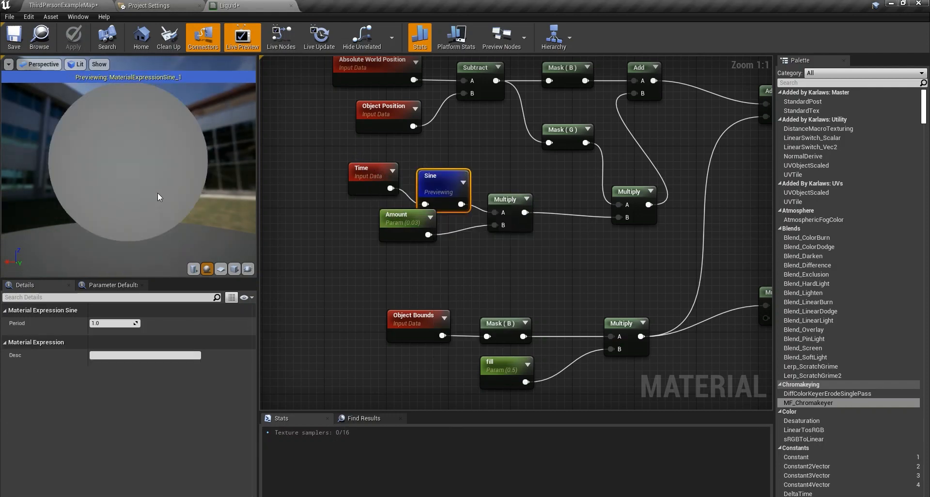
left_click(220, 271)
mouse_move(128, 195)
left_mouse_down()
mouse_move(225, 206)
mouse_move(136, 180)
left_mouse_up()
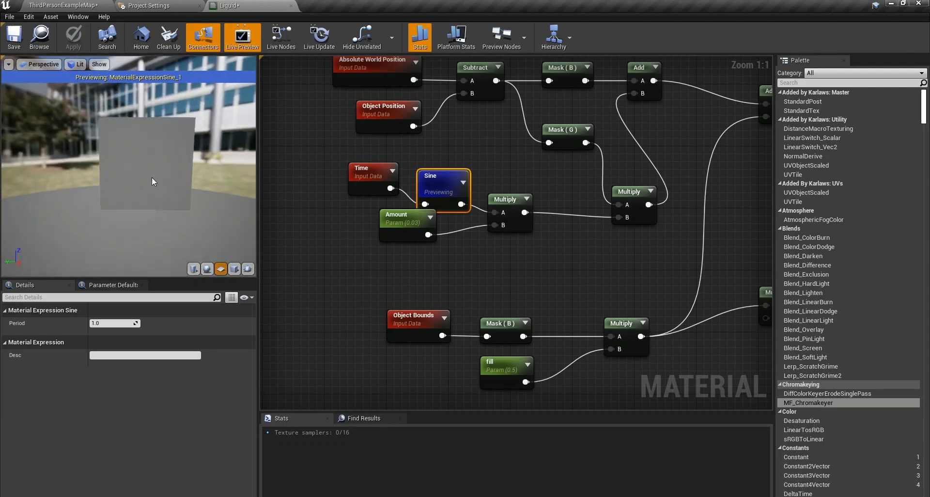
left_click_drag(432, 179, 440, 163)
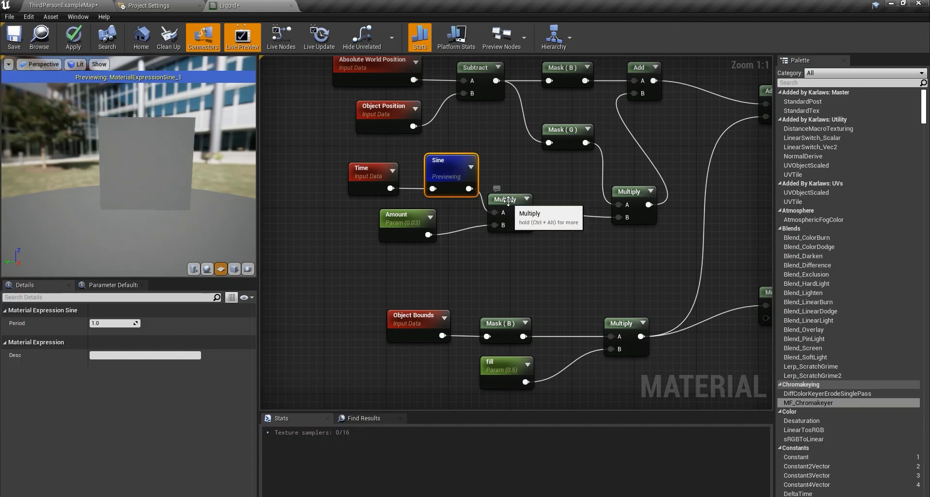
left_click_drag(505, 198, 527, 190)
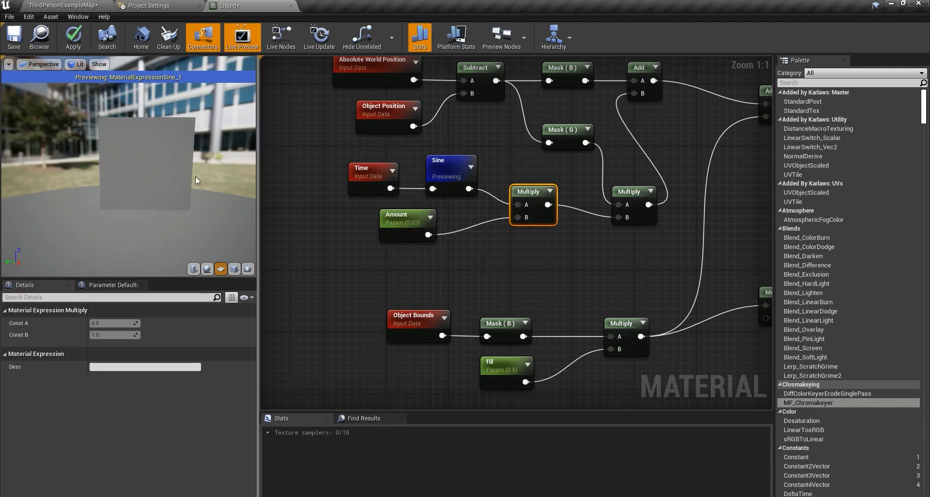
Select the Time, Sine, Amount and Multiply nodes and try to stop previewing the Sine node.
right_click_drag(608, 205, 572, 211)
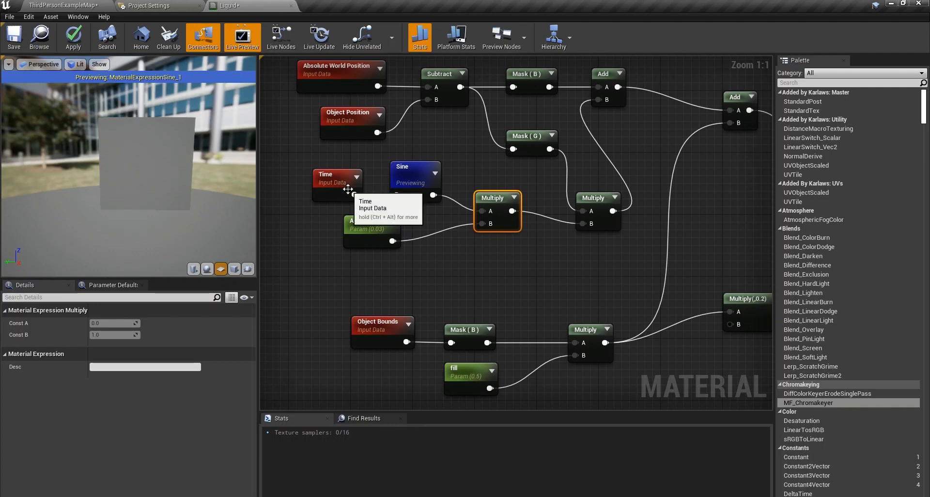
left_click_drag(533, 166, 335, 267)
right_click(402, 171)
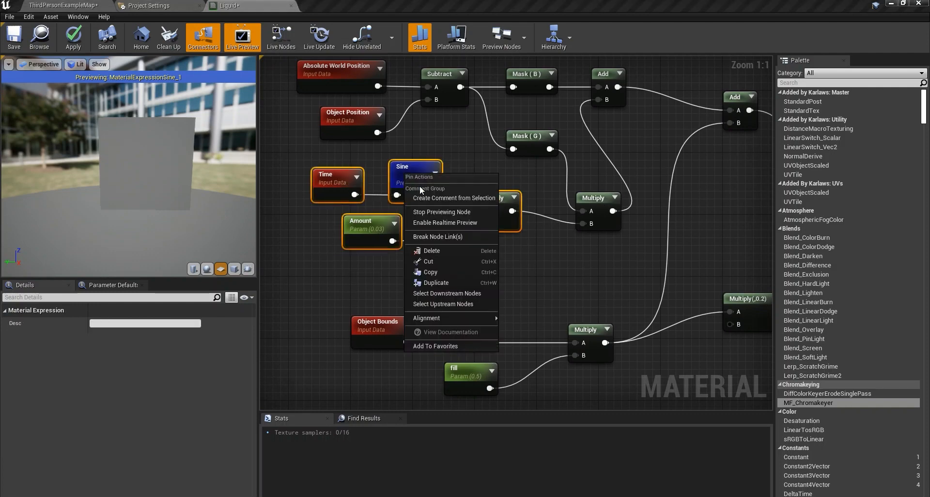
left_click(439, 211)
right_click_drag(437, 138, 429, 232)
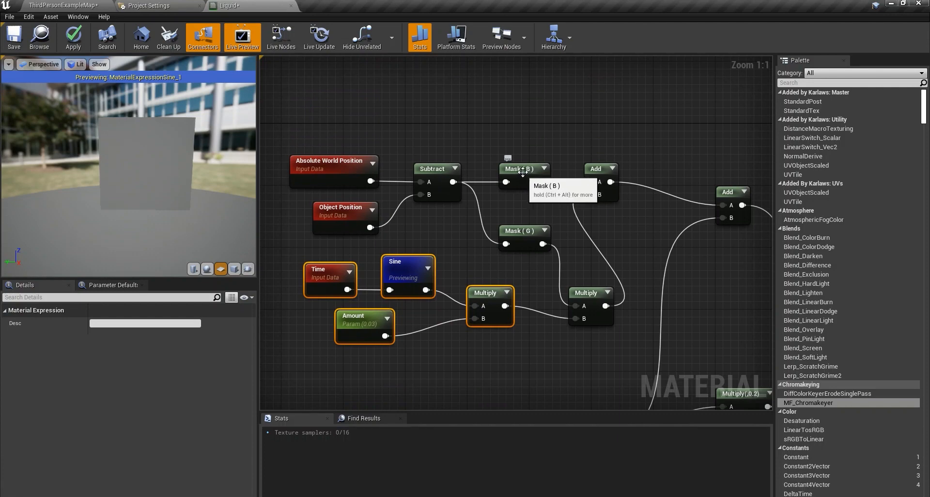
Select the world and object position nodes with their Subtract node, and preview the output of the Mask (G) node.
left_click_drag(457, 118, 284, 237)
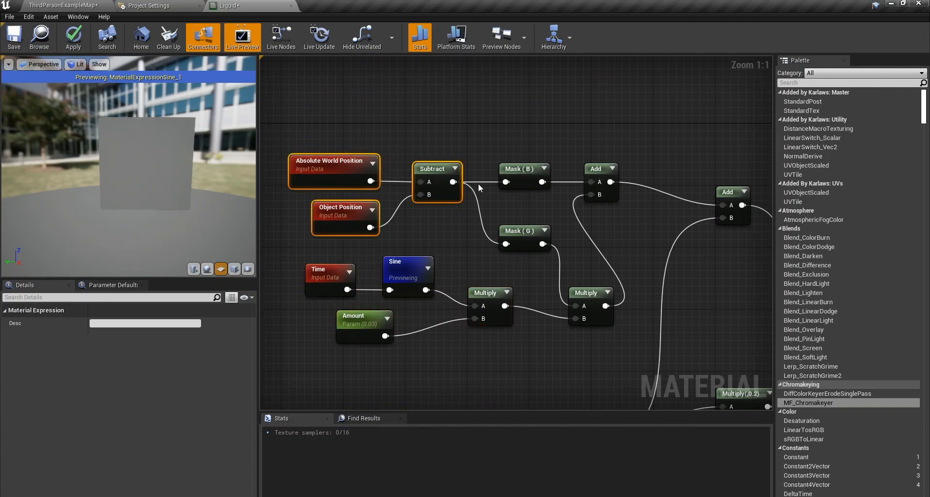
left_click(513, 169)
right_click(526, 173)
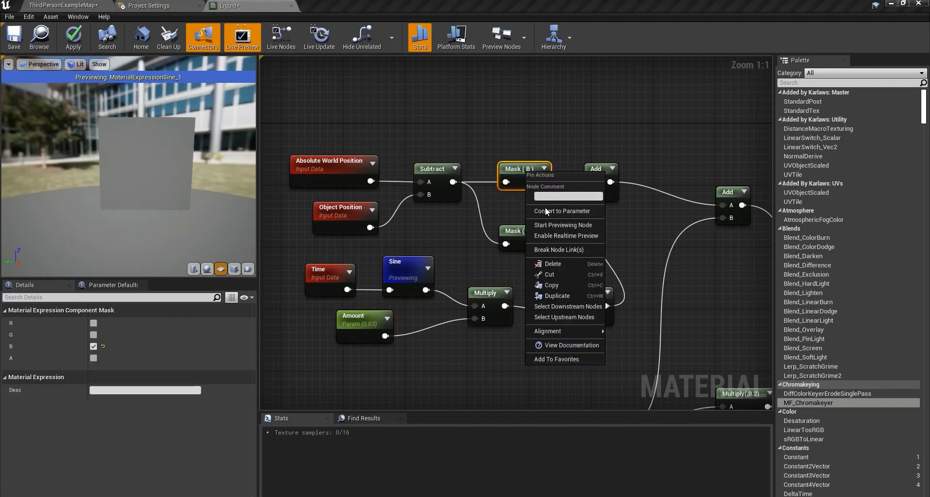
right_click(526, 242)
left_click(563, 296)
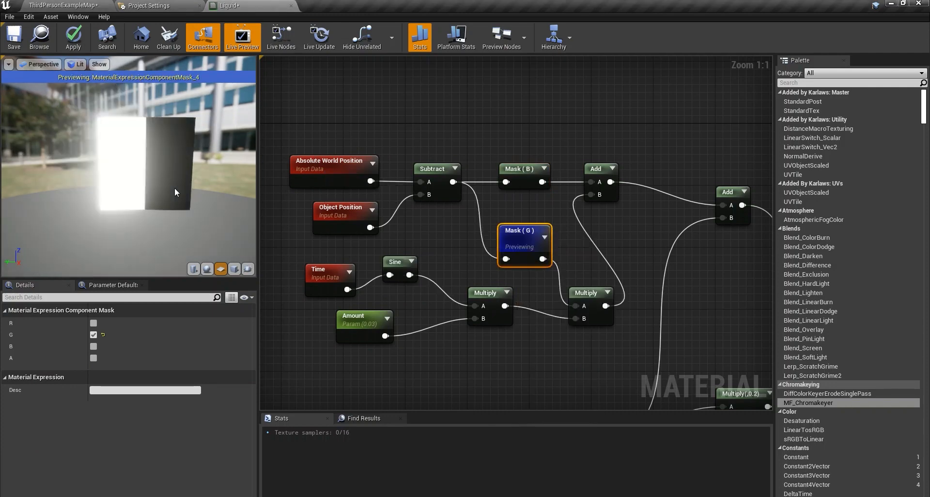
Show the Mask (G) preview on a sphere mesh and examine its gradient from another side.
left_click(206, 271)
left_click_drag(142, 183, 254, 184)
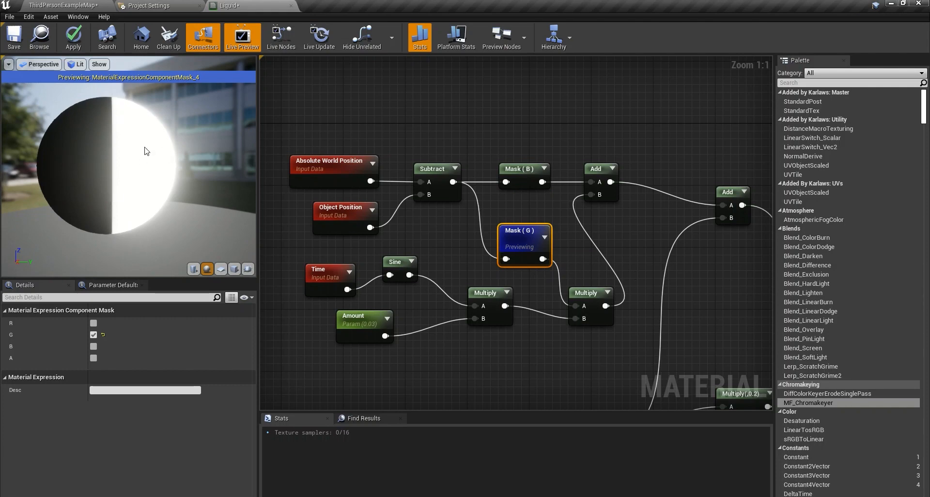
Highlight the Time, Sine, Amount and both Multiply nodes that drive the sway, and clear the selection.
right_click_drag(537, 287, 571, 256)
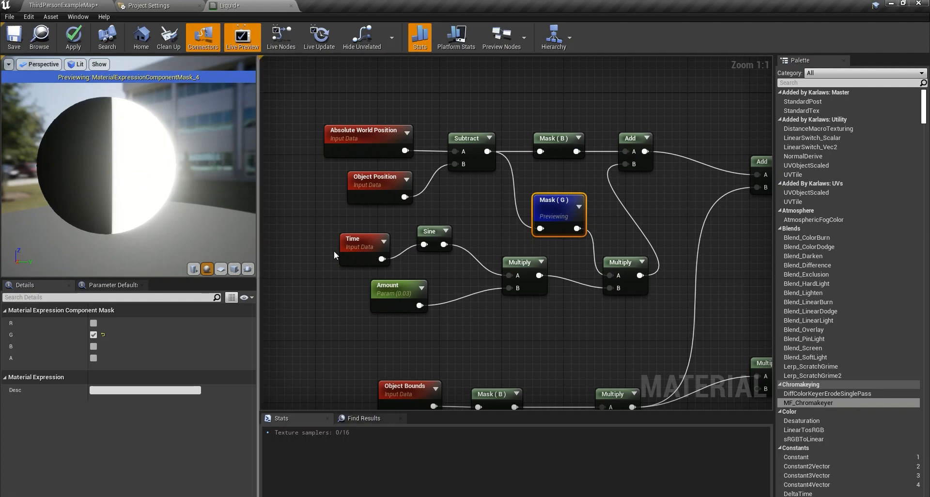
left_click_drag(664, 244, 390, 318)
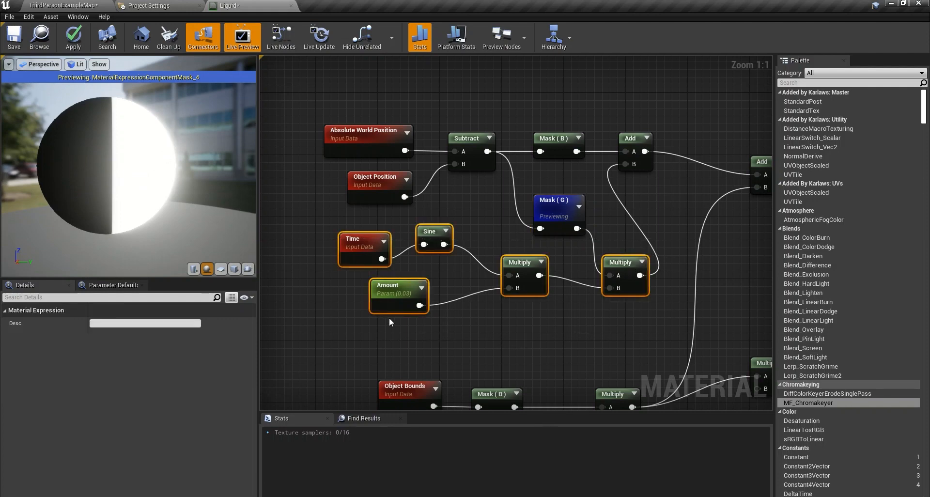
left_click(459, 338)
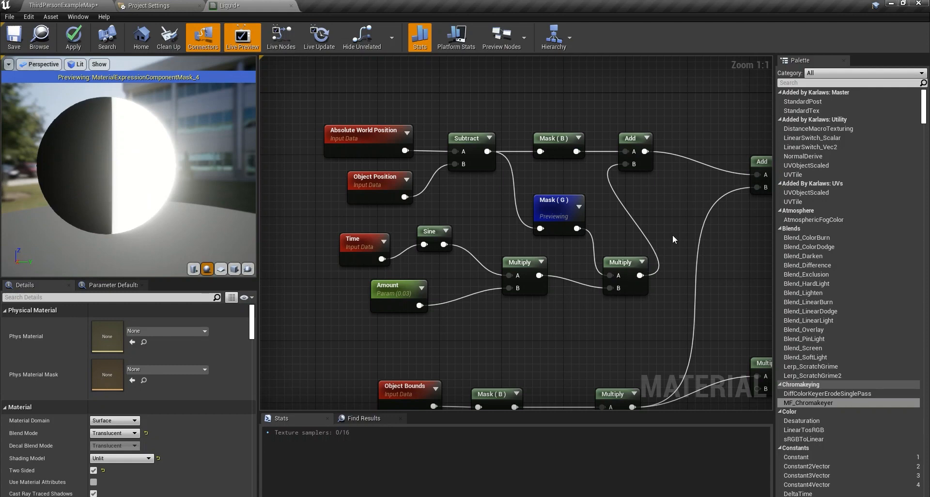
left_click_drag(672, 238, 311, 332)
left_click(571, 358)
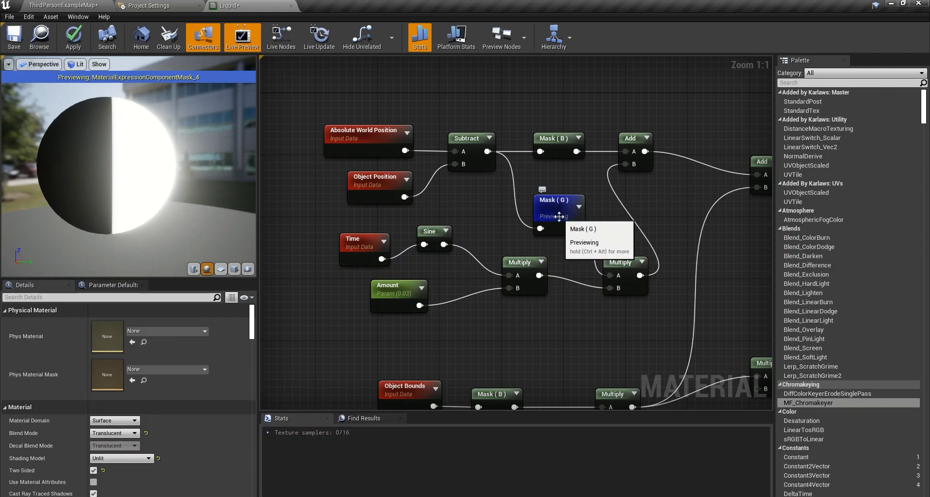
Preview the output of the Mask (B) node after the Subtract node and examine it on the sphere.
right_click(557, 141)
left_click(582, 190)
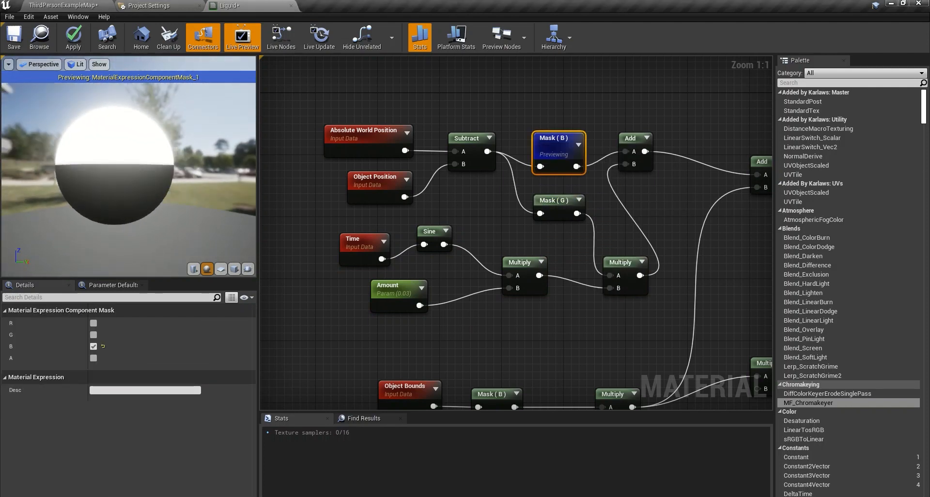
left_click_drag(151, 171, 170, 172)
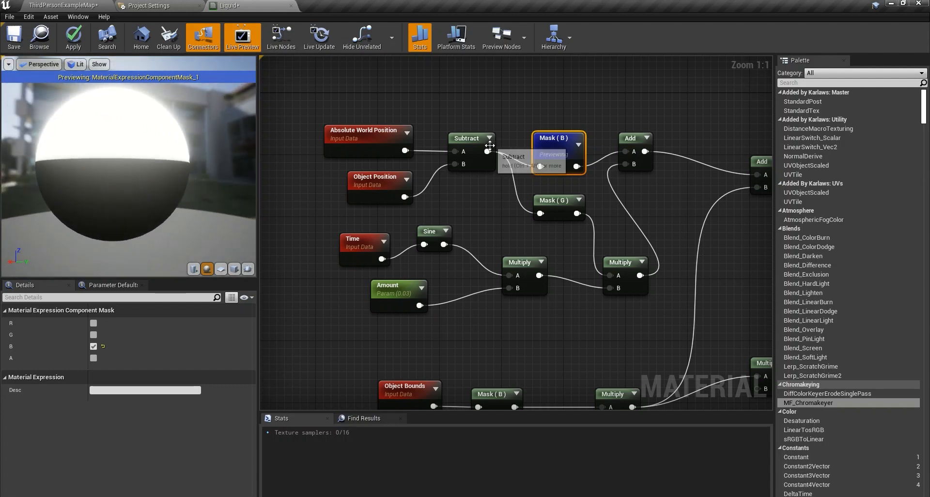
Switch the previewed Mask (B) node to the R channel only and examine the result on the sphere.
left_click(93, 323)
left_click(93, 347)
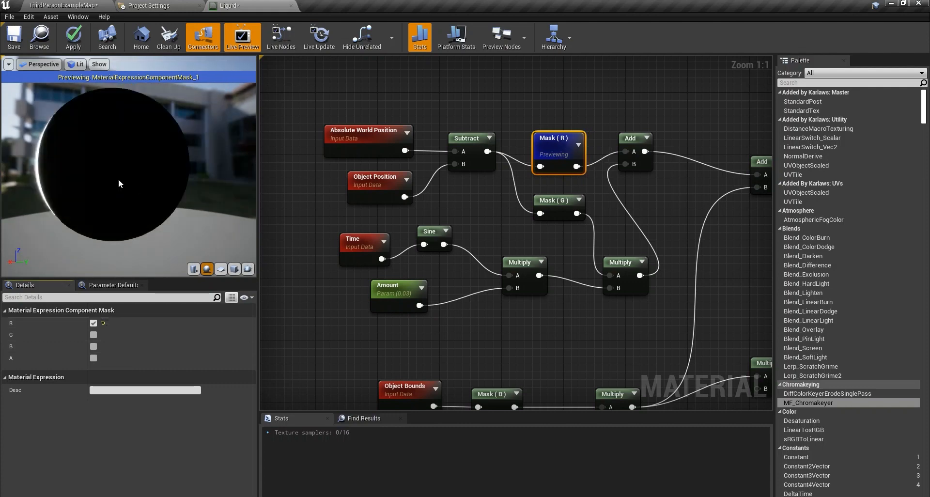
mouse_move(105, 197)
left_mouse_down()
mouse_move(116, 197)
mouse_move(105, 197)
left_mouse_up()
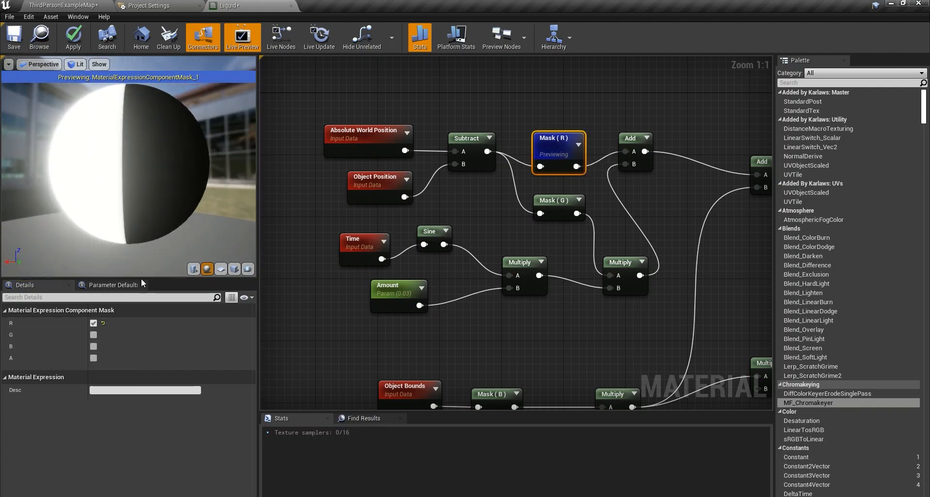
Preview the output of the Mask (G) node and examine its gradient around the sphere.
right_click(551, 204)
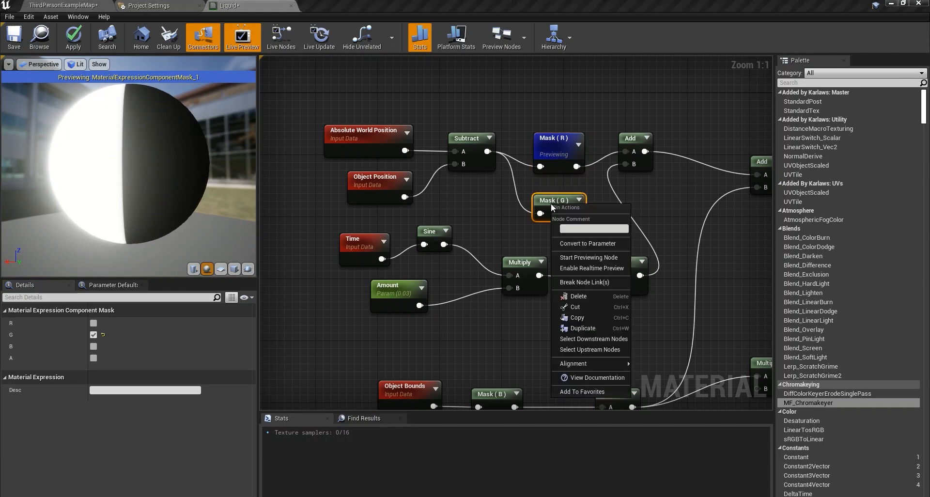
left_click(580, 257)
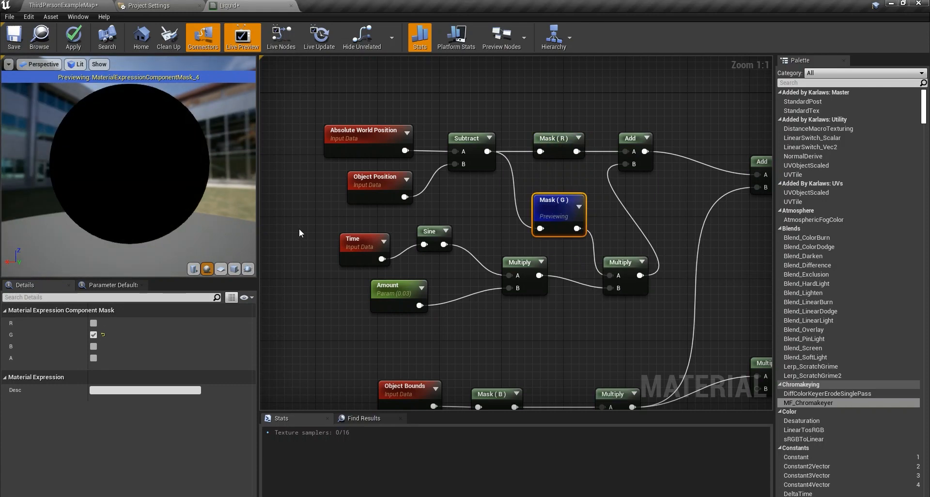
mouse_move(216, 209)
left_mouse_down()
mouse_move(203, 208)
mouse_move(216, 208)
left_mouse_up()
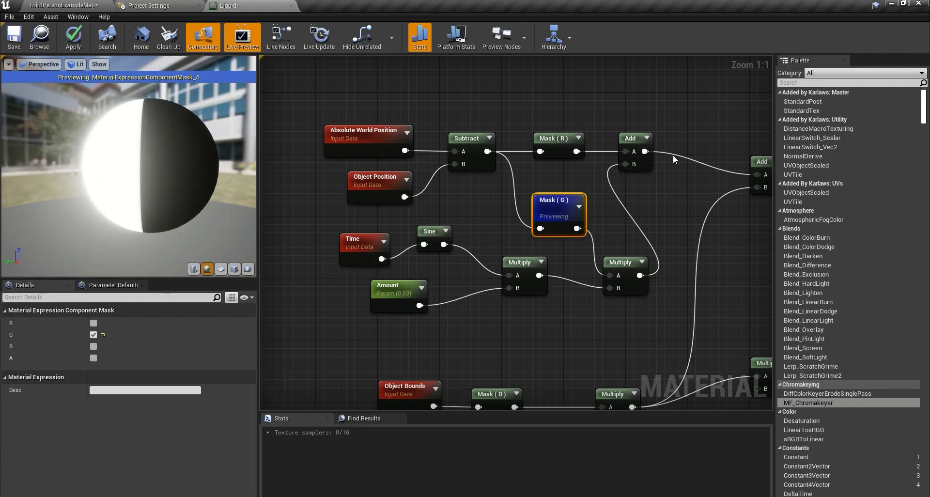
Set the Mask (R) node between Subtract and Add to the B channel only.
left_click(562, 146)
left_click(93, 347)
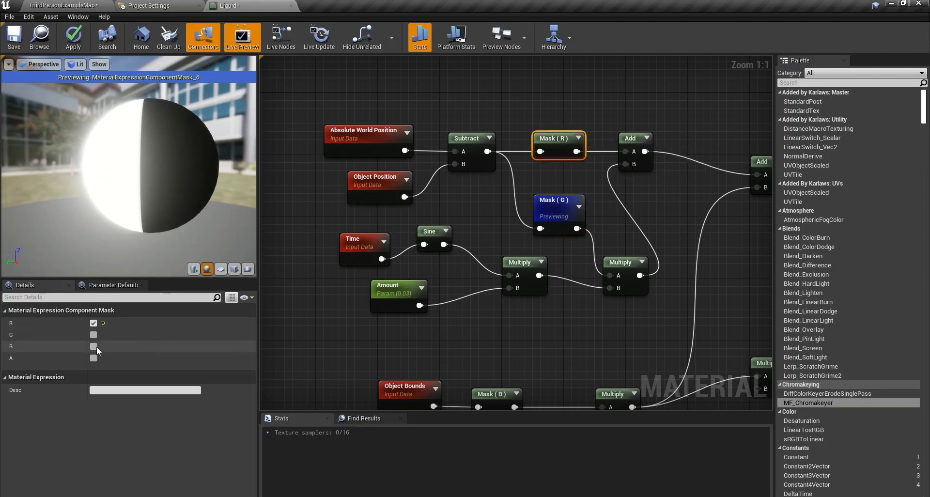
left_click(94, 323)
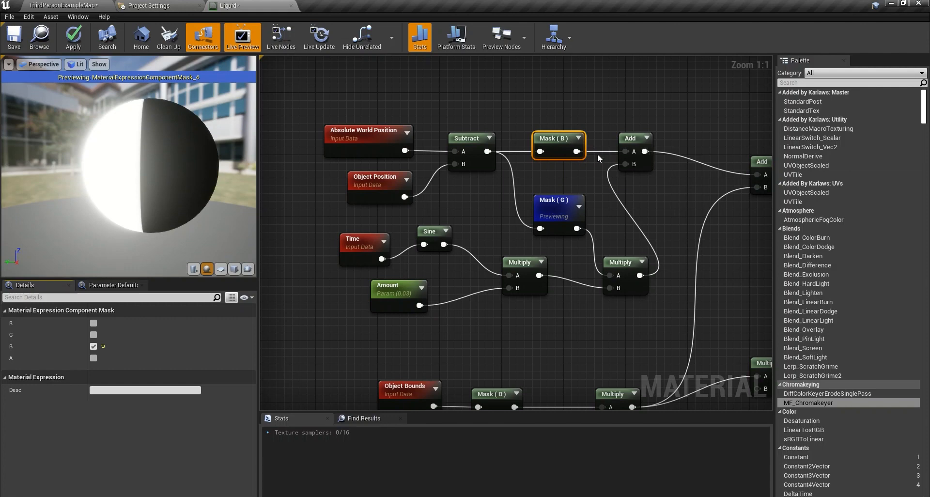
Apply the Liquid material changes and view the liquid on the wall in the ThirdPersonExampleMap level.
left_click(73, 36)
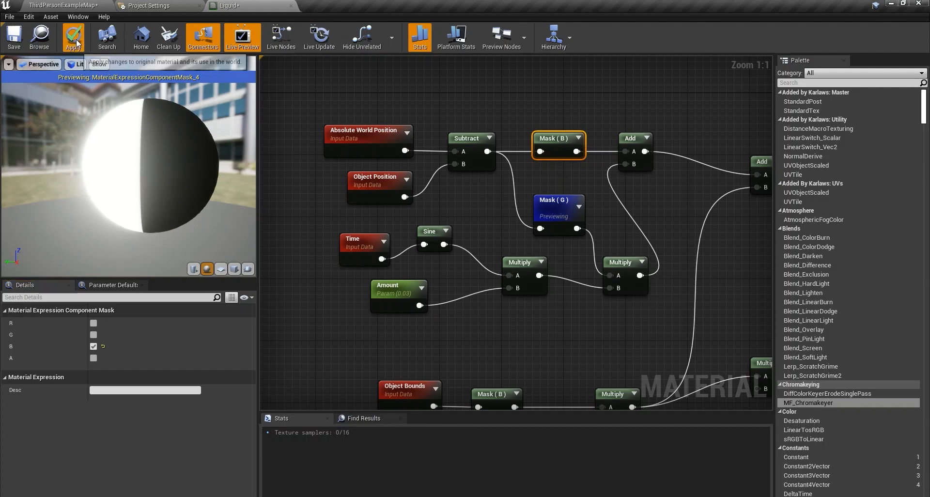
left_click(73, 6)
right_click_drag(380, 234, 358, 235)
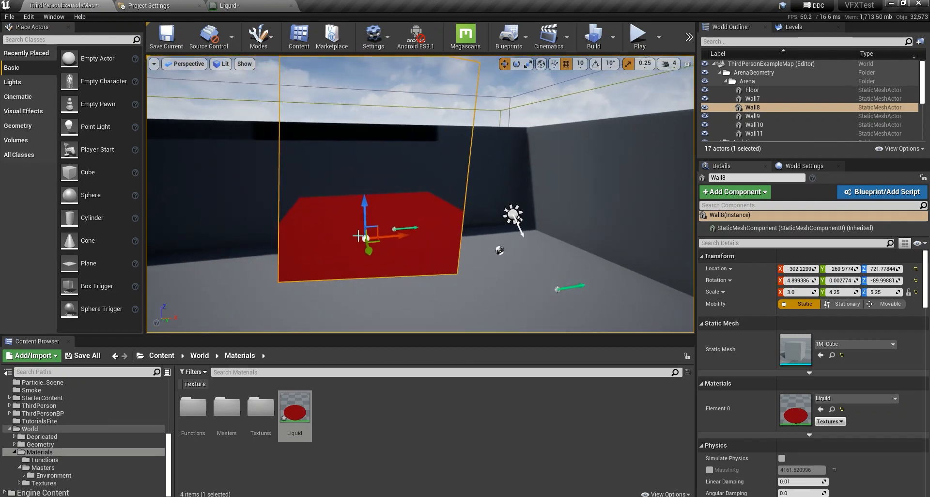